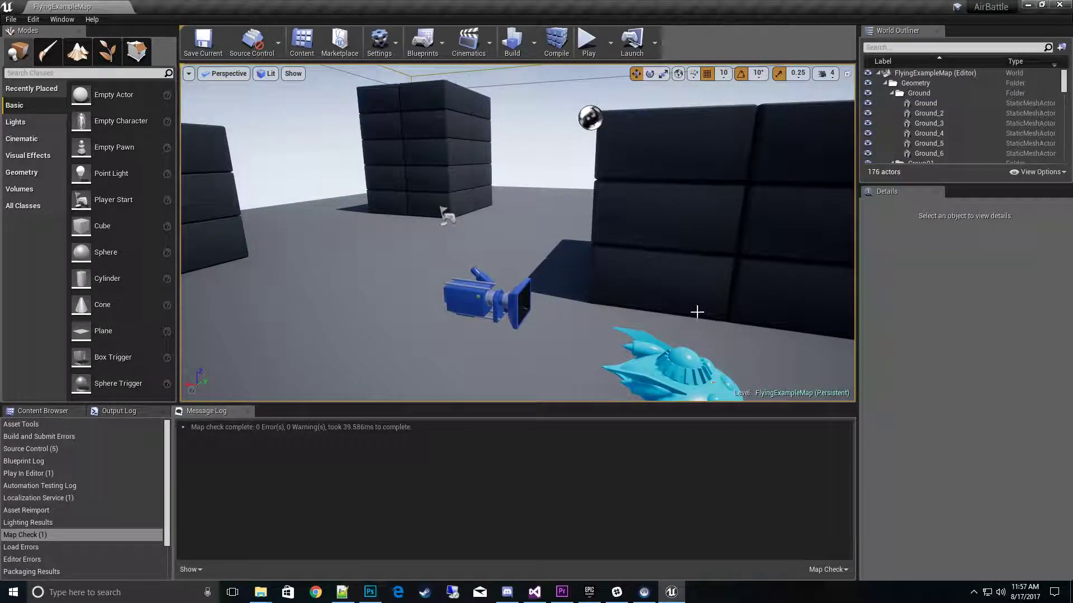
# - Play-test the flying level in the editor to check the in-game menu, and stop the session
pyautogui.moveTo(725, 304); pyautogui.dragTo(711, 175, button='right')
pyautogui.press('s')
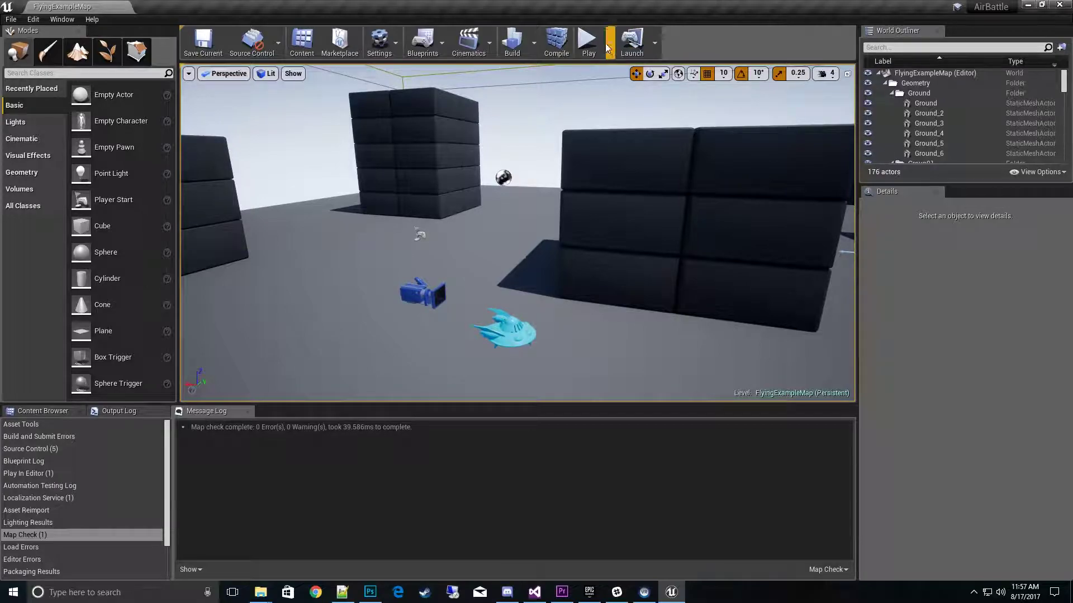
pyautogui.click(586, 42)
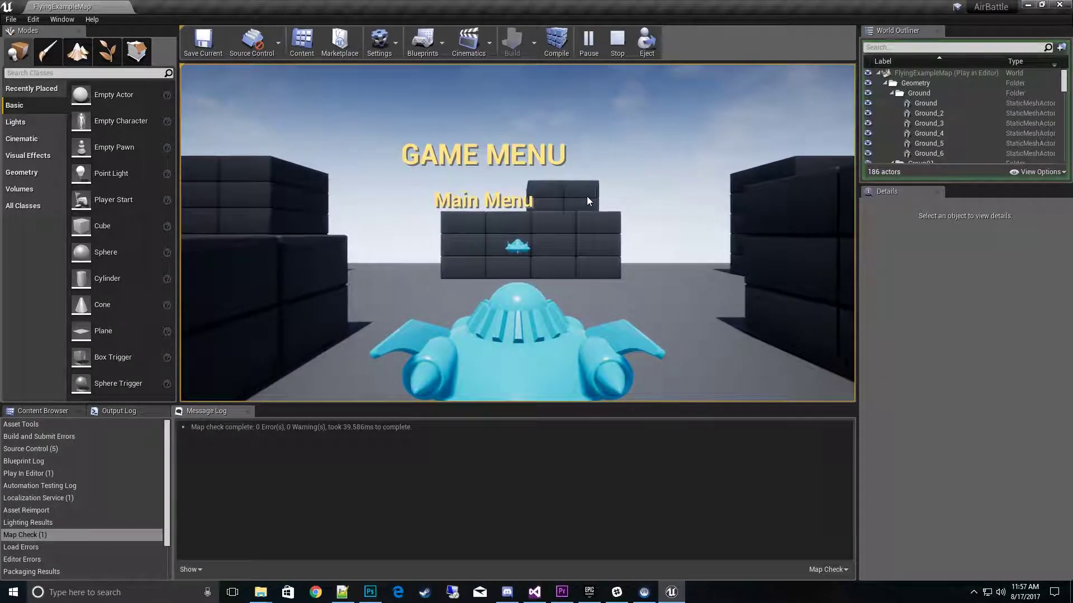
pyautogui.click(617, 42)
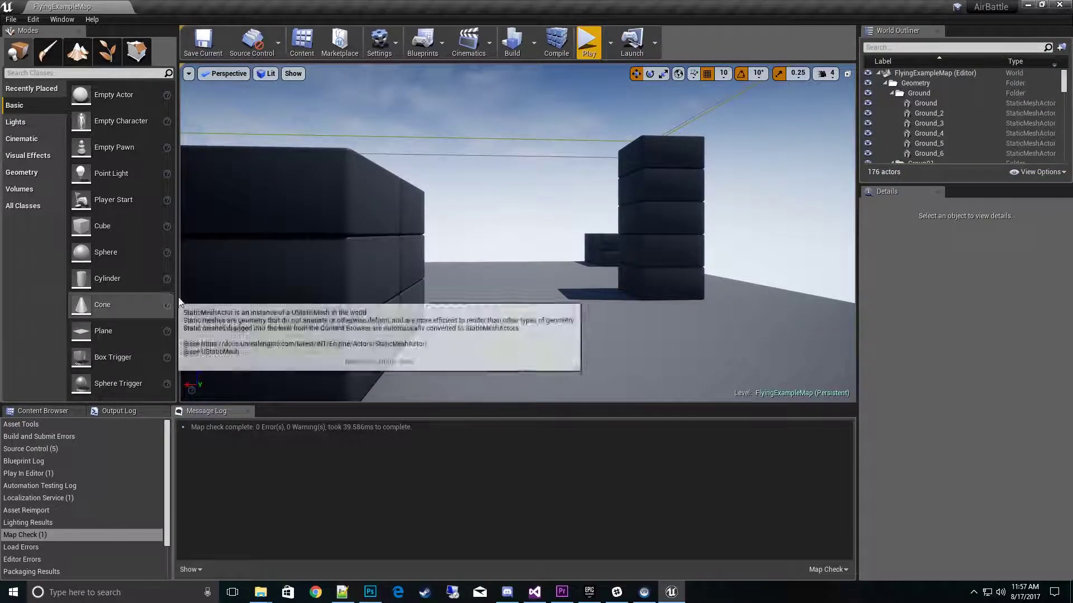
# - Open the W_GameMenu widget from the Blueprints folder and enable Is Focusable on its root
pyautogui.click(49, 410)
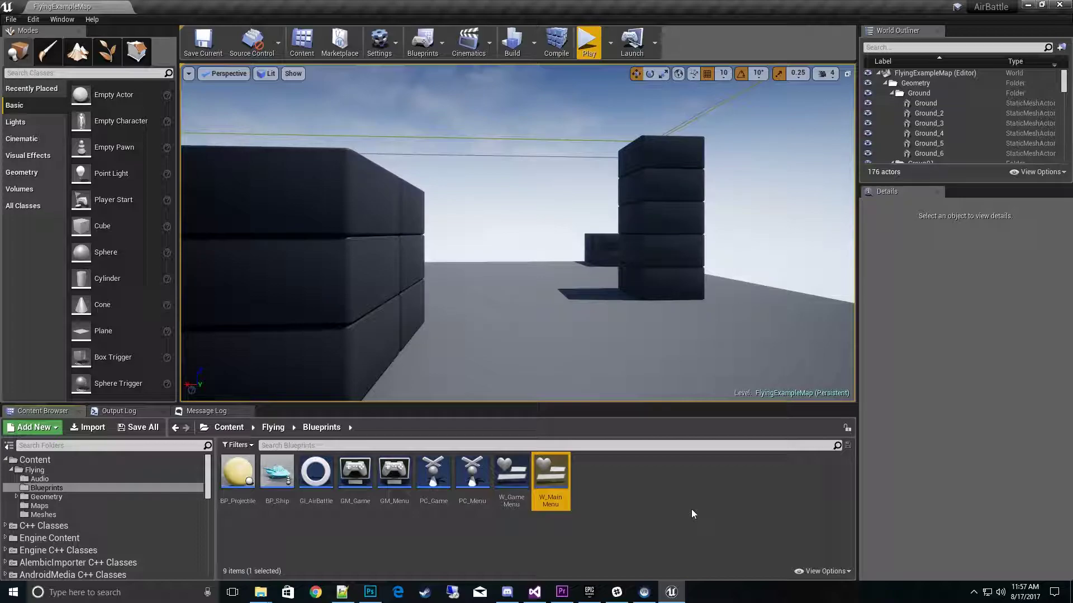
pyautogui.doubleClick(513, 475)
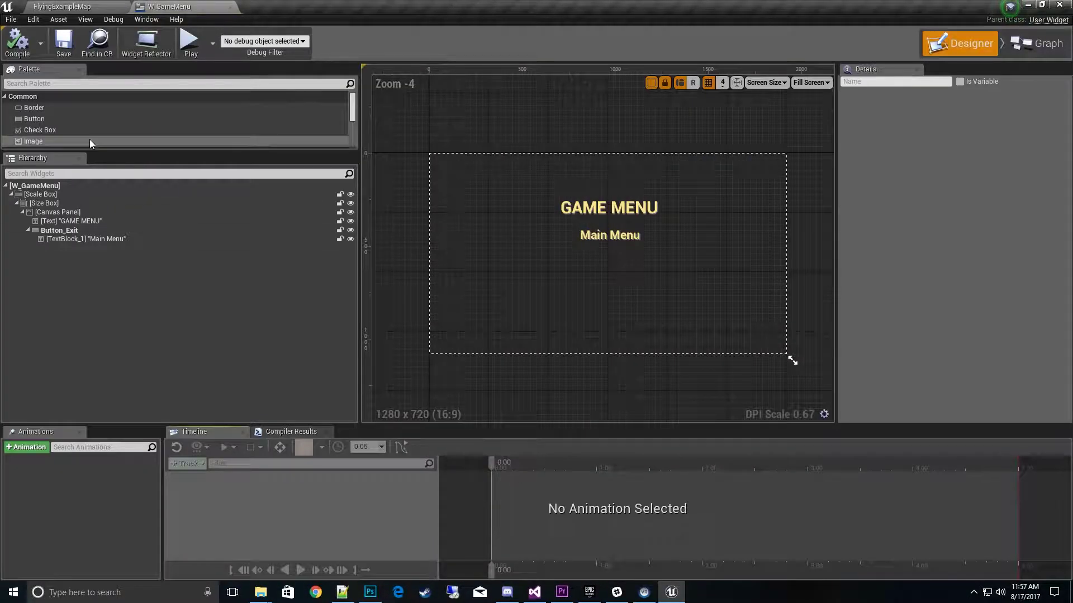
pyautogui.click(56, 186)
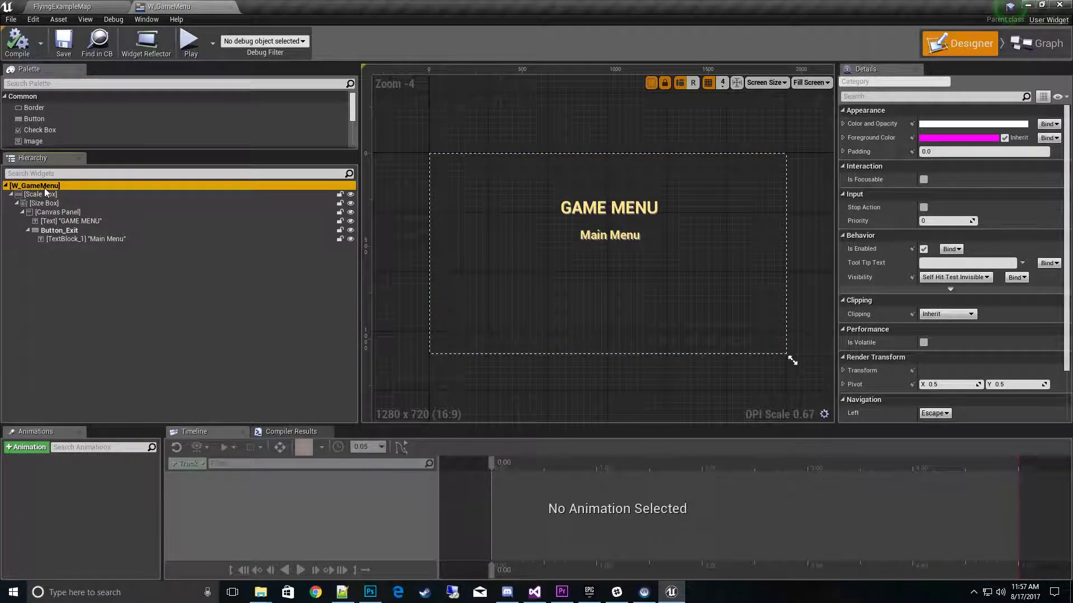
pyautogui.doubleClick(45, 187)
pyautogui.doubleClick(42, 188)
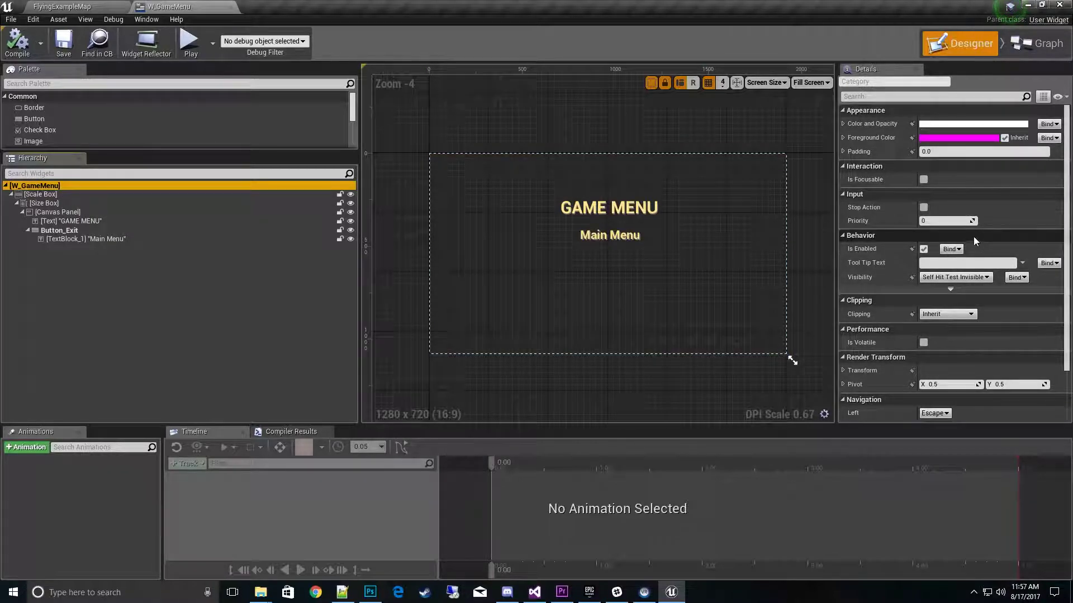
pyautogui.scroll(-1, 887, 162)
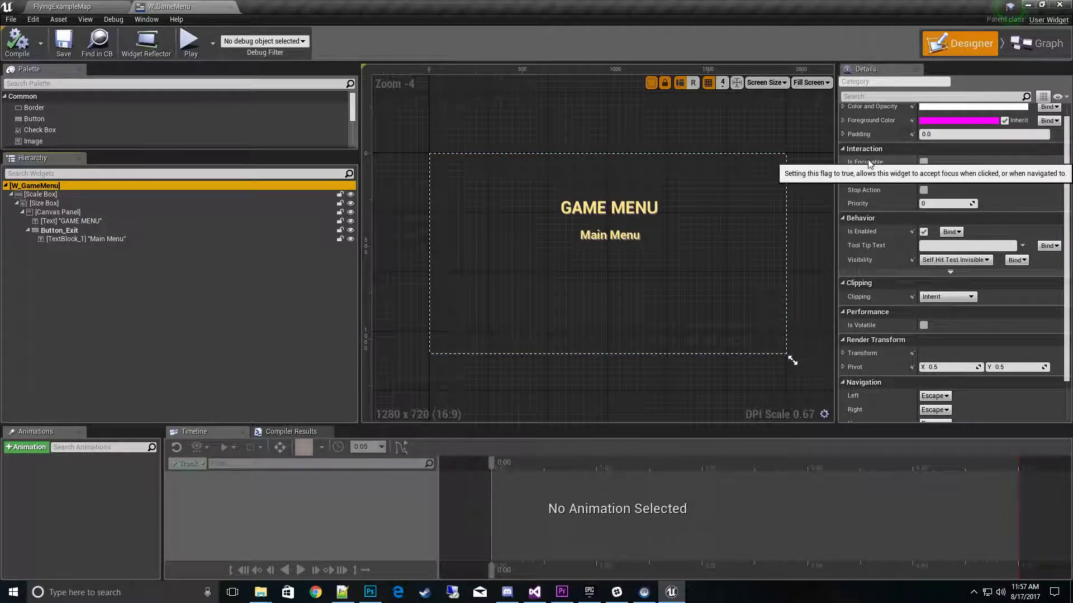
pyautogui.click(924, 162)
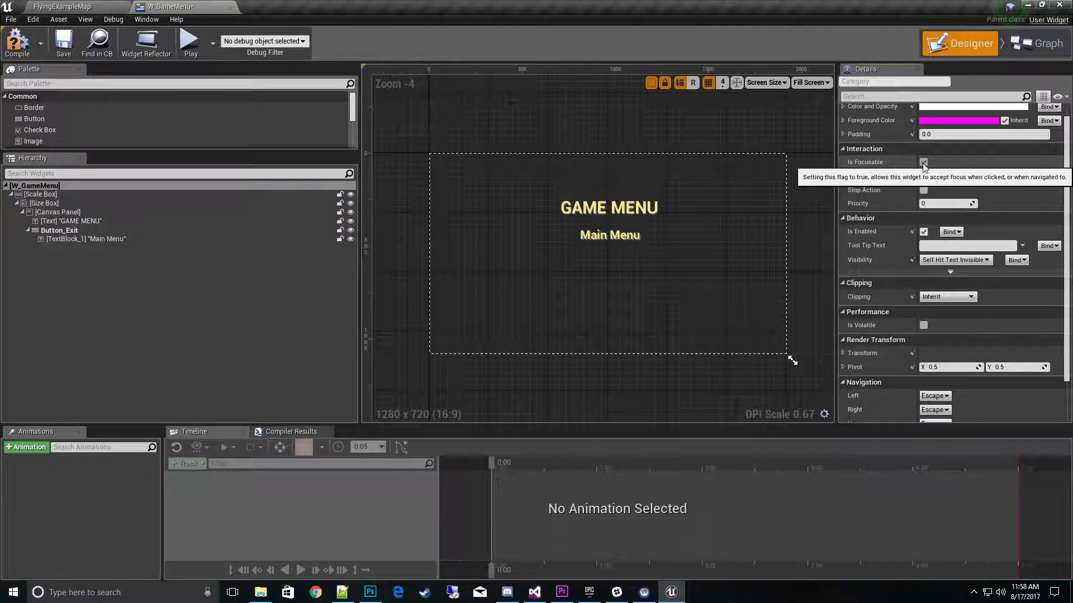
# - Compile and save the W_GameMenu widget, and close its editor
pyautogui.click(18, 43)
pyautogui.click(66, 49)
pyautogui.click(230, 7)
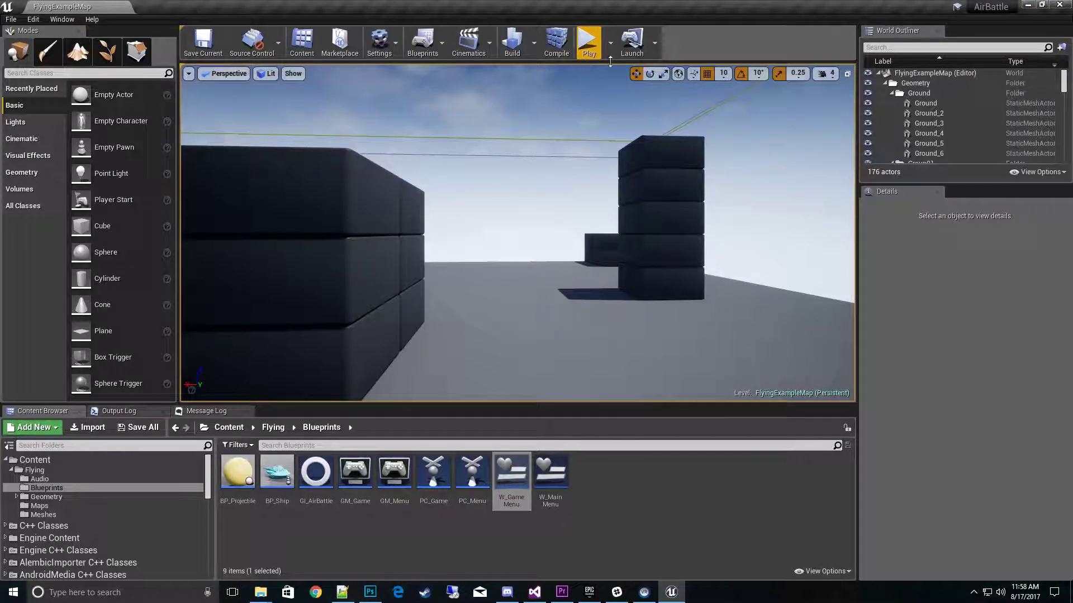
# - Play-test the level again by flying the ship and firing projectiles, and end the session
pyautogui.click(588, 43)
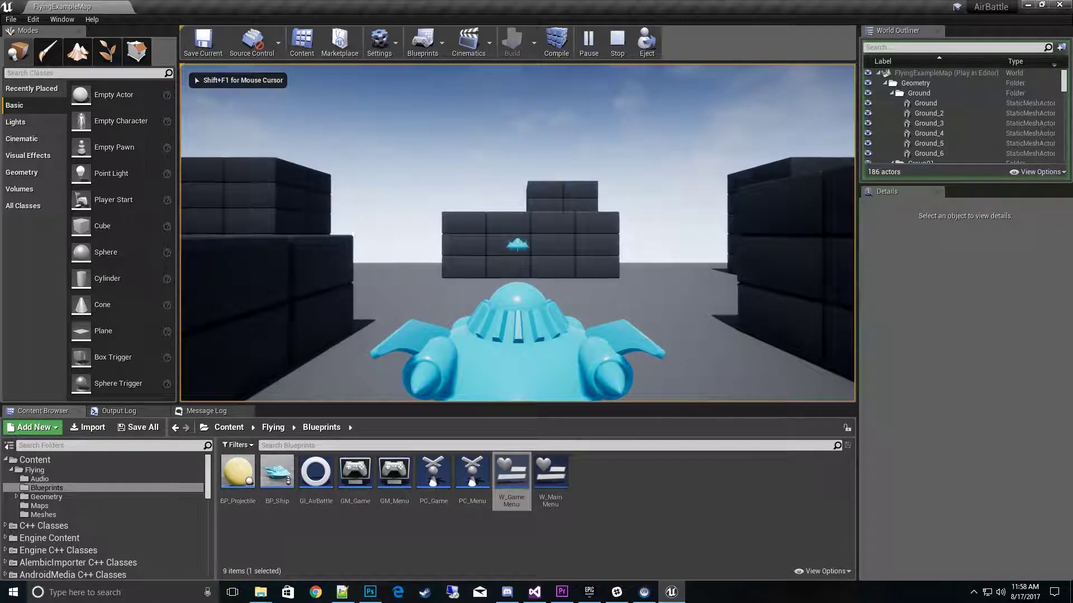
pyautogui.press('space')
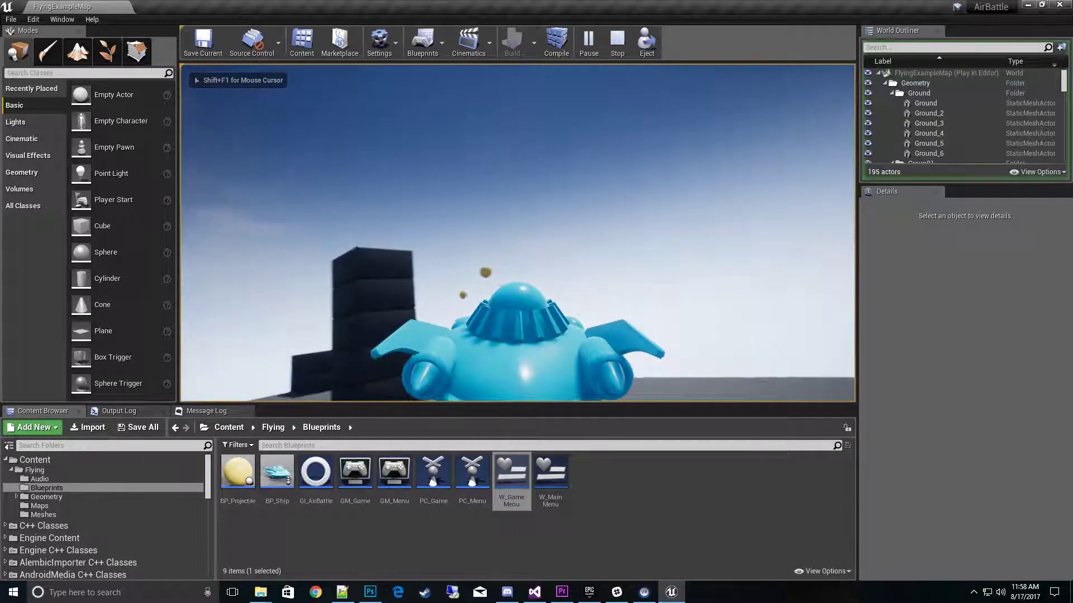
pyautogui.press('Escape')
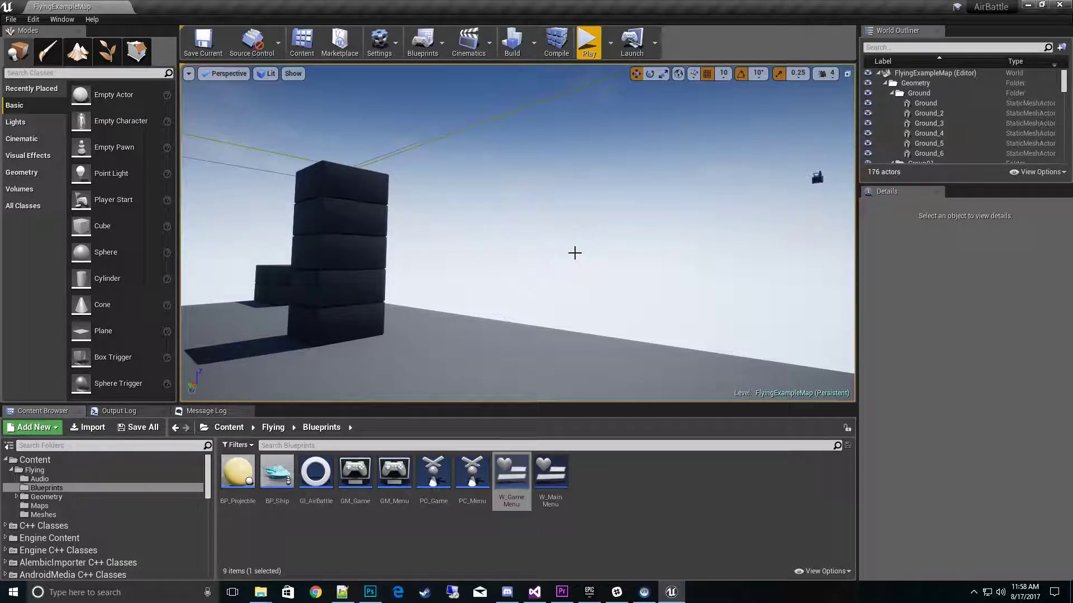
pyautogui.moveTo(607, 323)
pyautogui.mouseDown(button='right')
pyautogui.moveTo(612, 374)
pyautogui.moveTo(607, 303)
pyautogui.mouseUp(button='right')
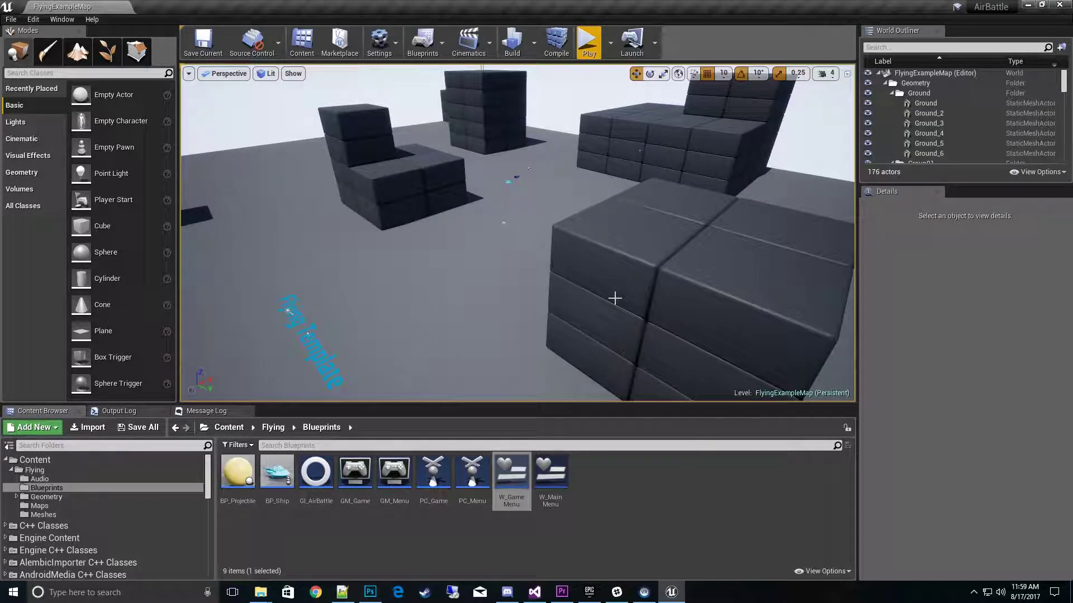
pyautogui.moveTo(627, 298); pyautogui.dragTo(577, 270, button='right')
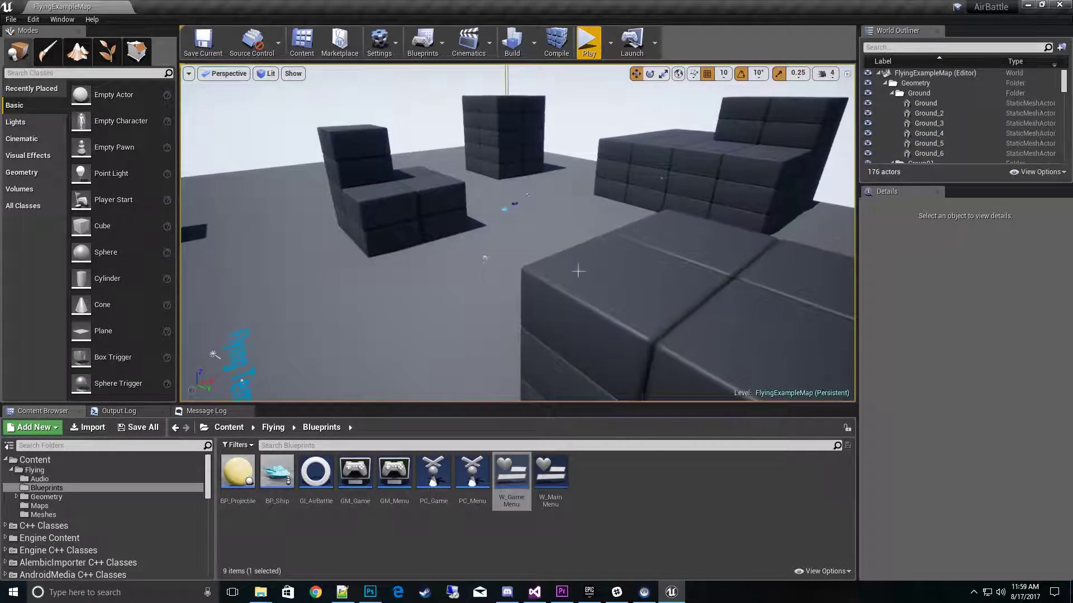
# - Start packaging the project for Windows (64-bit)
pyautogui.click(11, 21)
pyautogui.moveTo(48, 204)
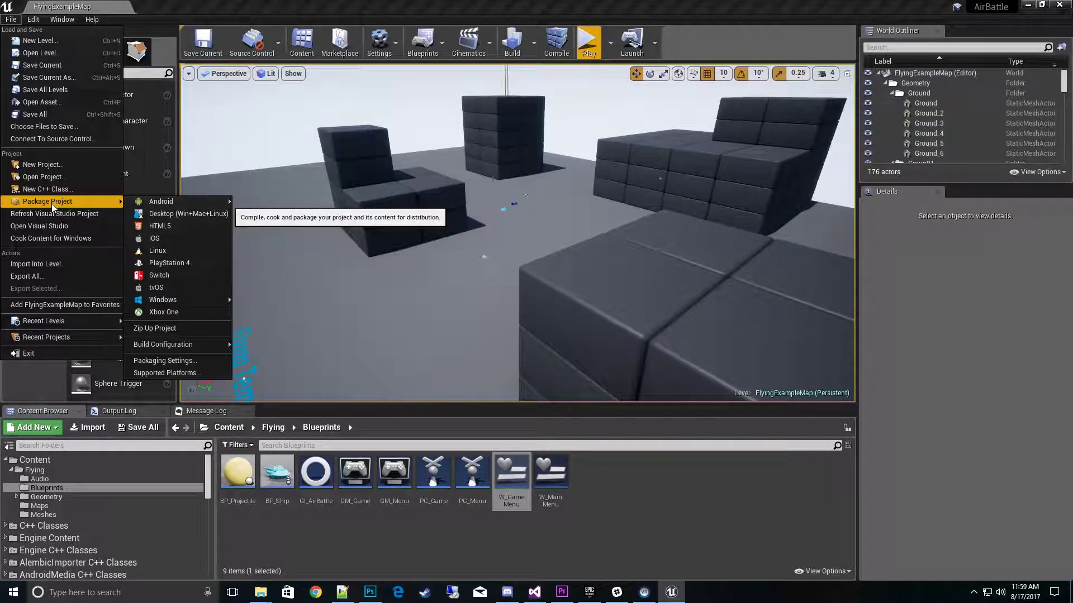
pyautogui.moveTo(216, 300)
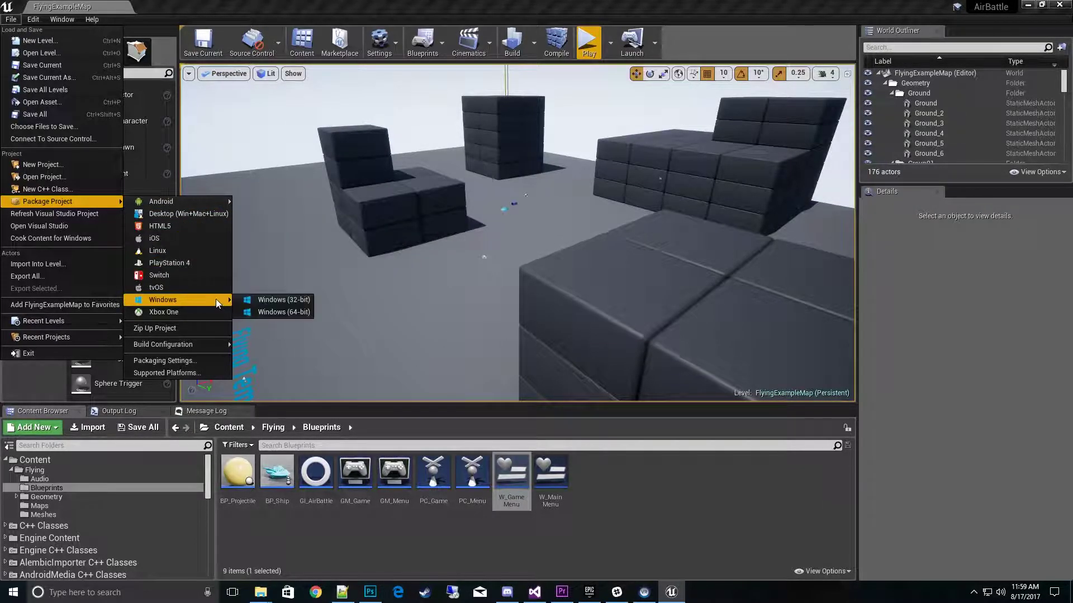
pyautogui.click(273, 312)
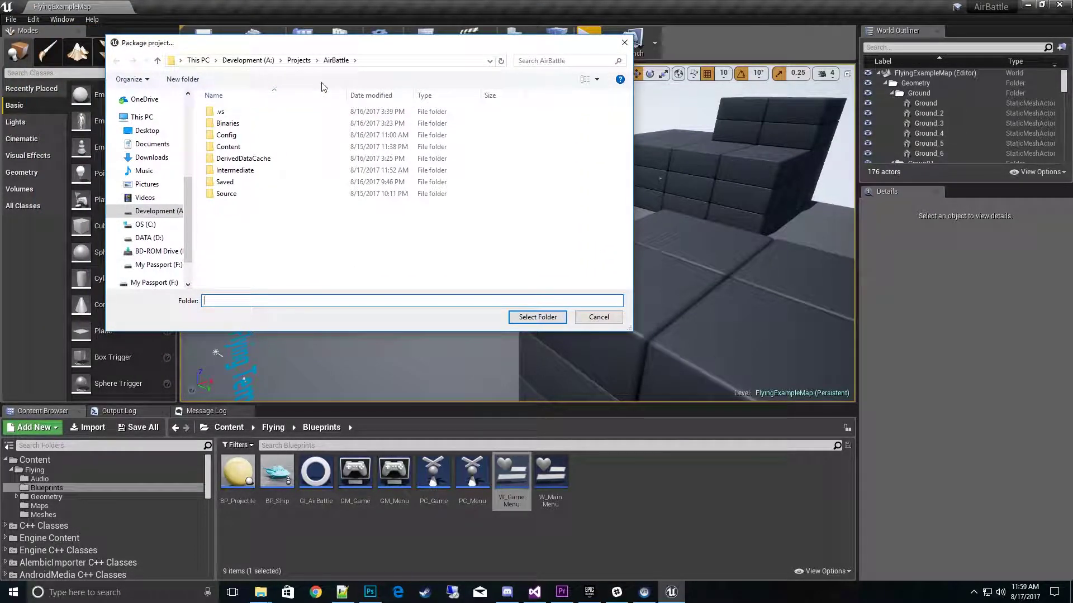
# - Create a folder named CookedGame on the Development (A:) drive and choose it as the packaging destination
pyautogui.click(248, 60)
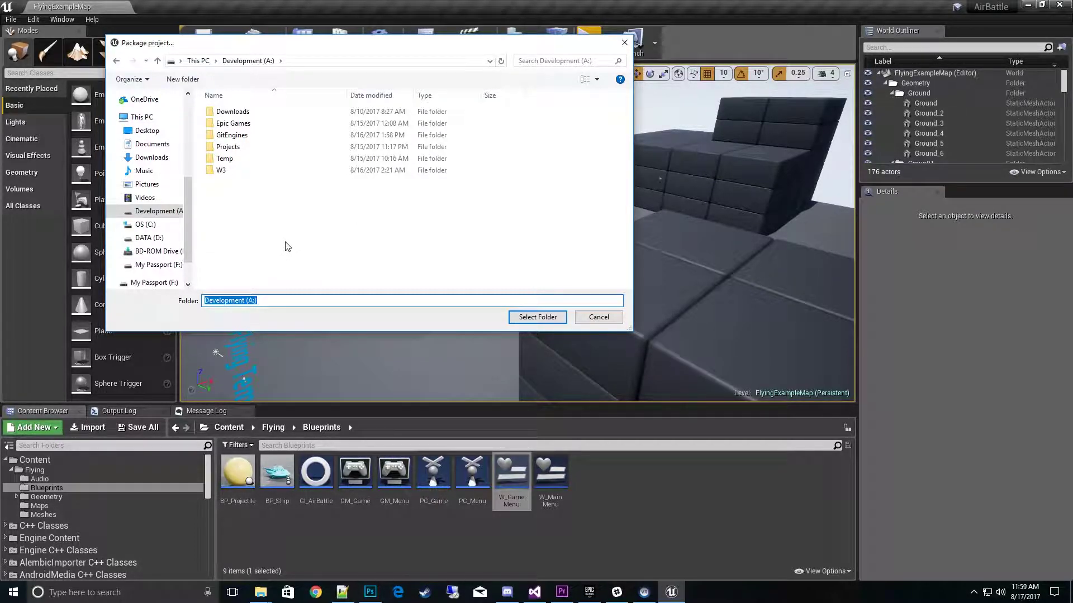
pyautogui.click(183, 79)
pyautogui.write('TestPa')
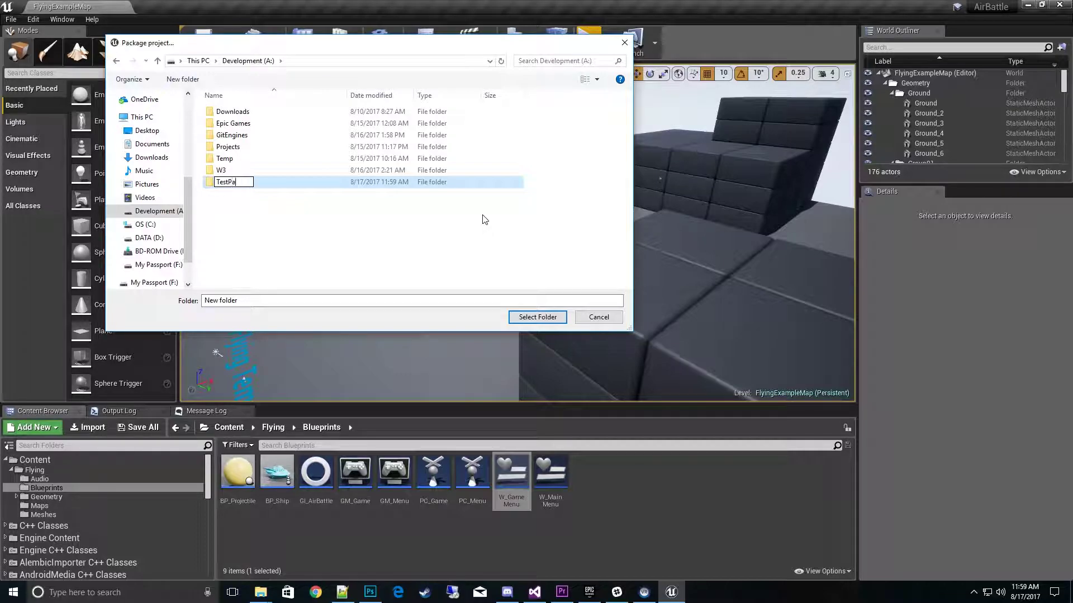
pyautogui.press('BackSpace')
pyautogui.press('BackSpace')
pyautogui.press('BackSpace')
pyautogui.press('BackSpace')
pyautogui.press('BackSpace')
pyautogui.press('BackSpace')
pyautogui.press('BackSpace')
pyautogui.press('BackSpace')
pyautogui.press('BackSpace')
pyautogui.press('BackSpace')
pyautogui.write('CookedGame')
pyautogui.click(307, 246)
pyautogui.doubleClick(229, 182)
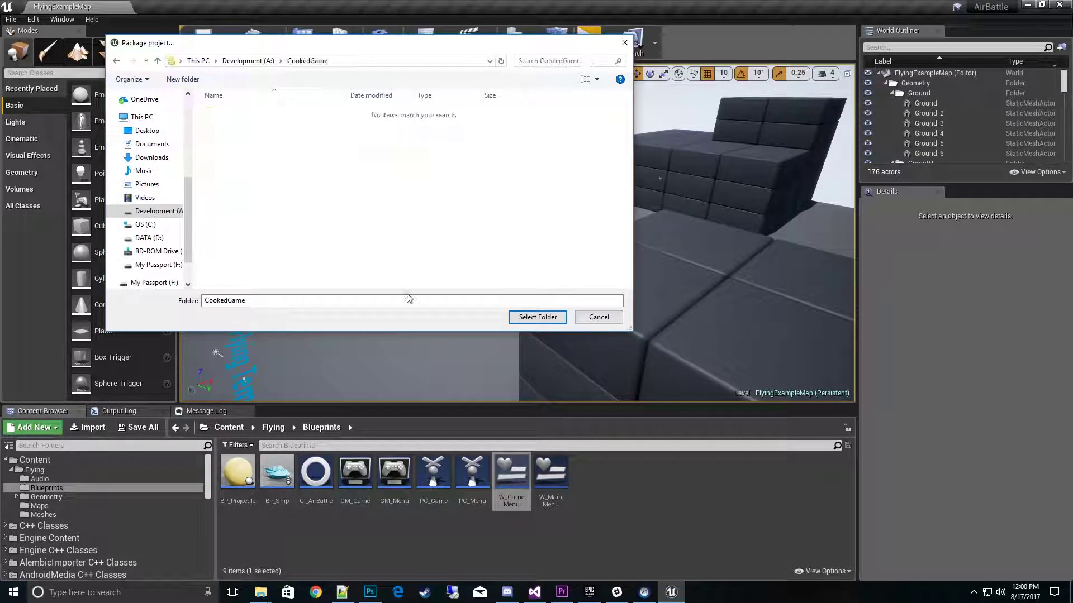
pyautogui.click(535, 317)
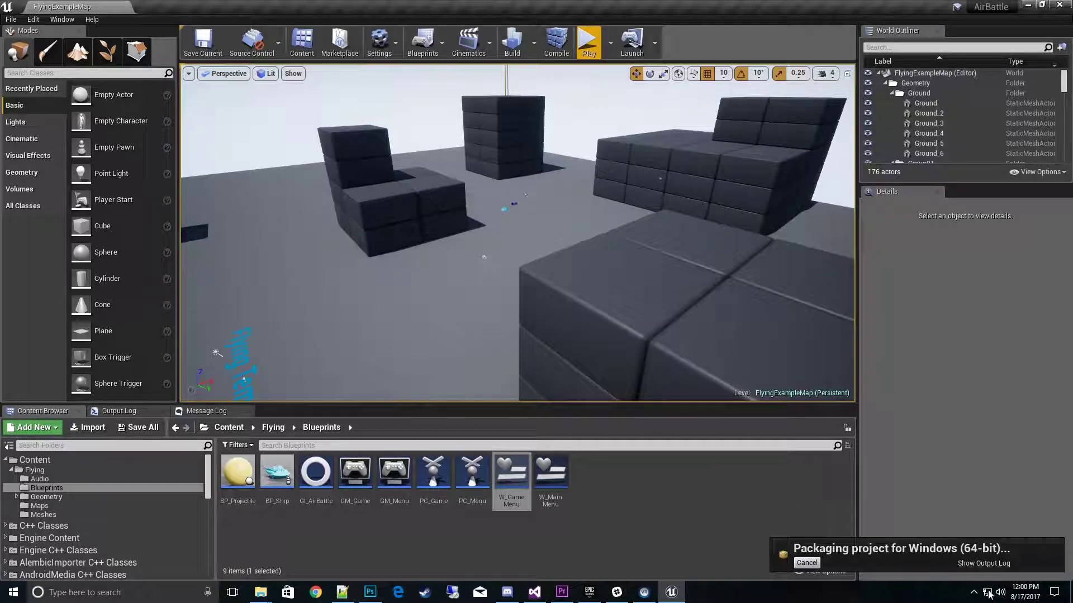
# - Show the output log in an enlarged area and examine the cooking and packaging messages through to the end
pyautogui.click(983, 563)
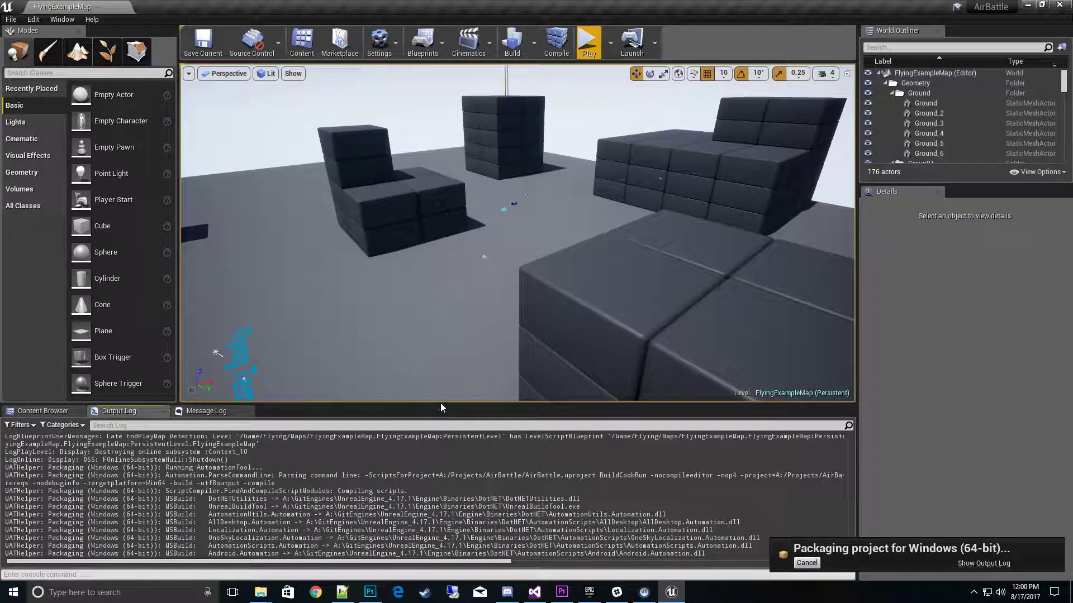
pyautogui.moveTo(447, 403); pyautogui.dragTo(452, 282)
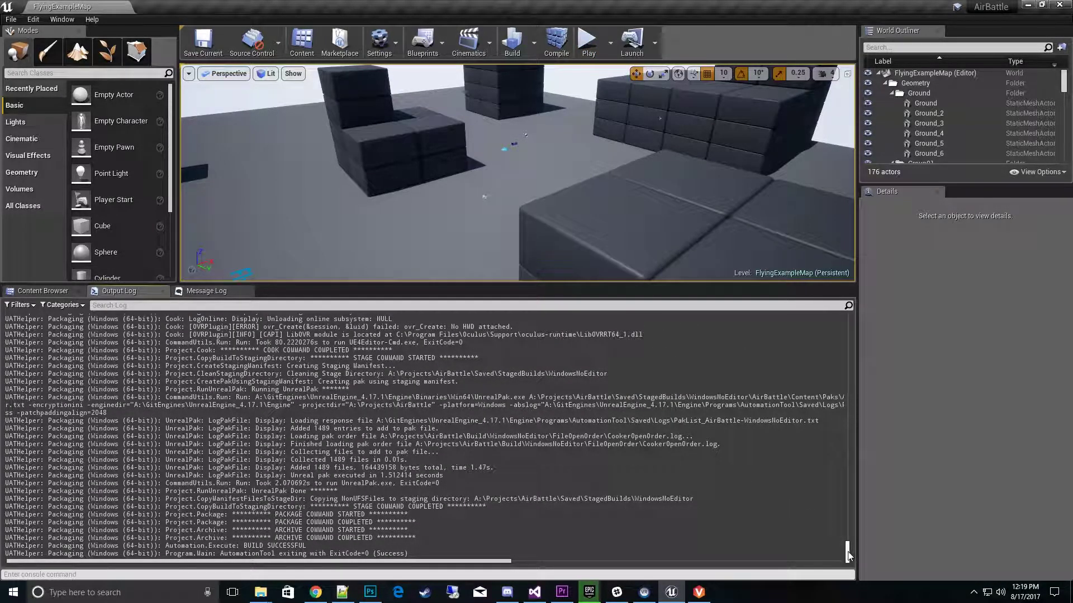
pyautogui.moveTo(846, 553); pyautogui.dragTo(870, 485)
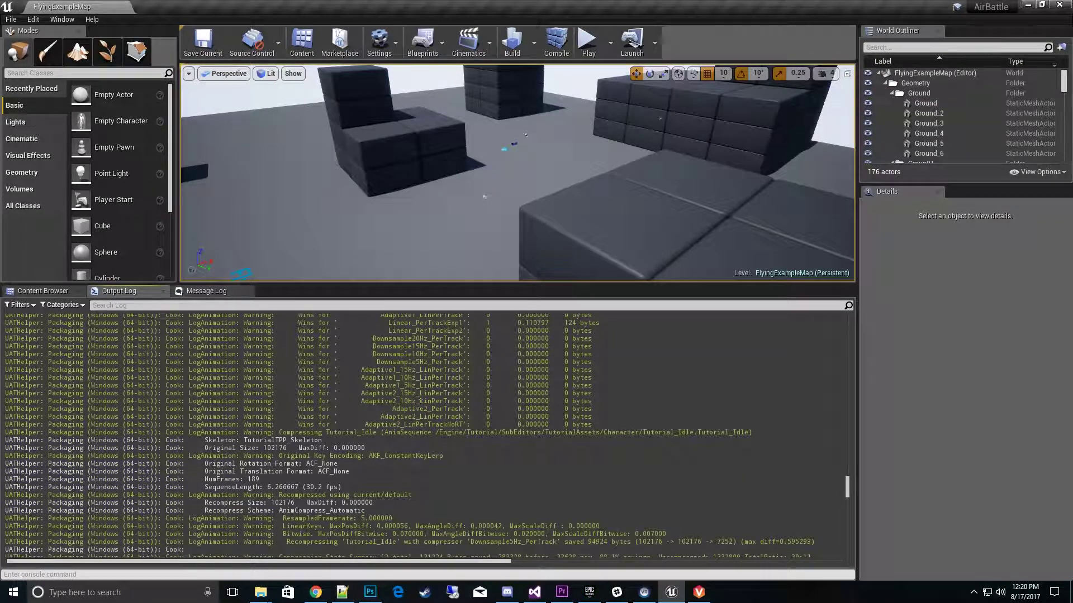
pyautogui.scroll(-5, 435, 417)
pyautogui.scroll(-5, 441, 413)
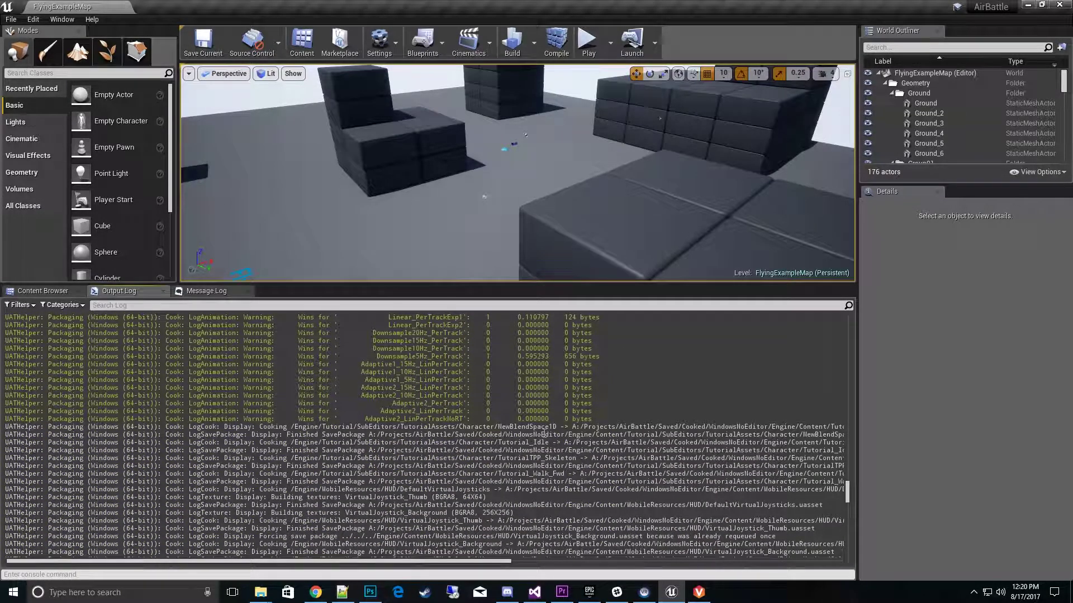
pyautogui.scroll(-5, 480, 413)
pyautogui.scroll(-10, 517, 423)
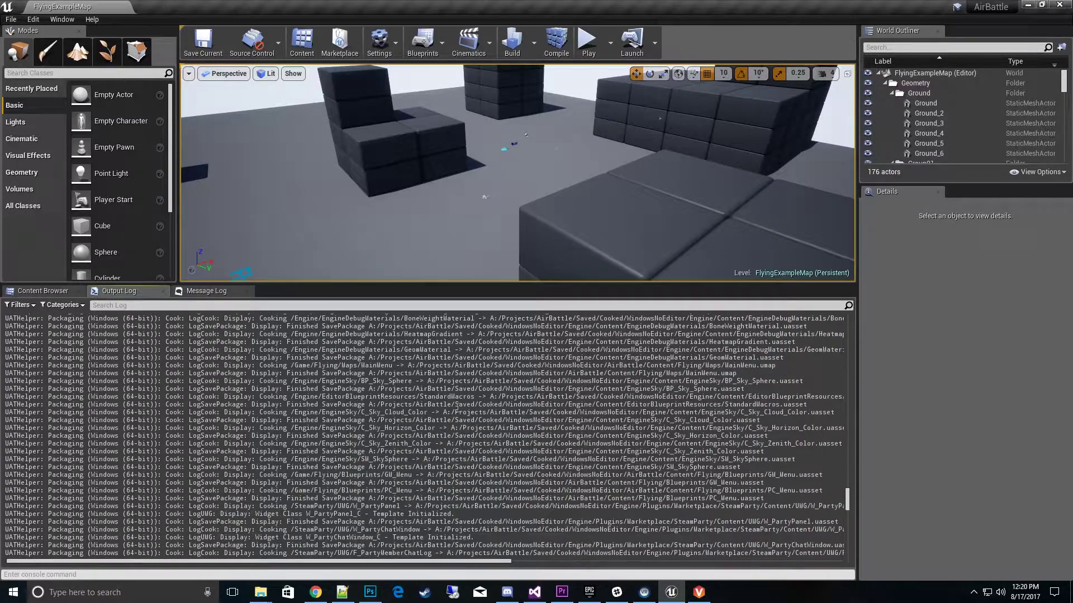
pyautogui.scroll(-5, 491, 411)
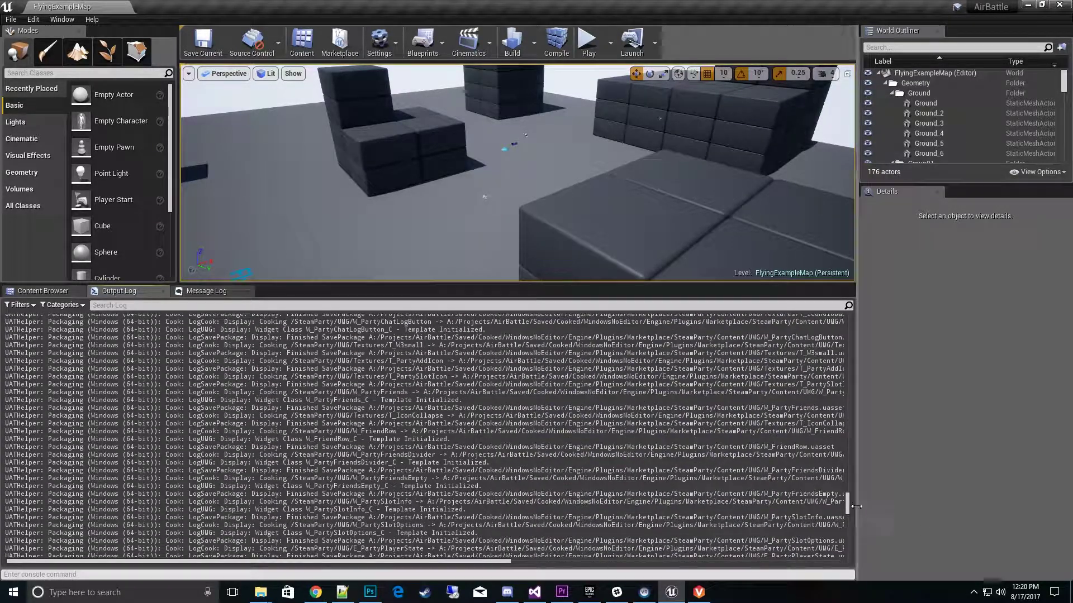
pyautogui.moveTo(847, 501); pyautogui.dragTo(850, 542)
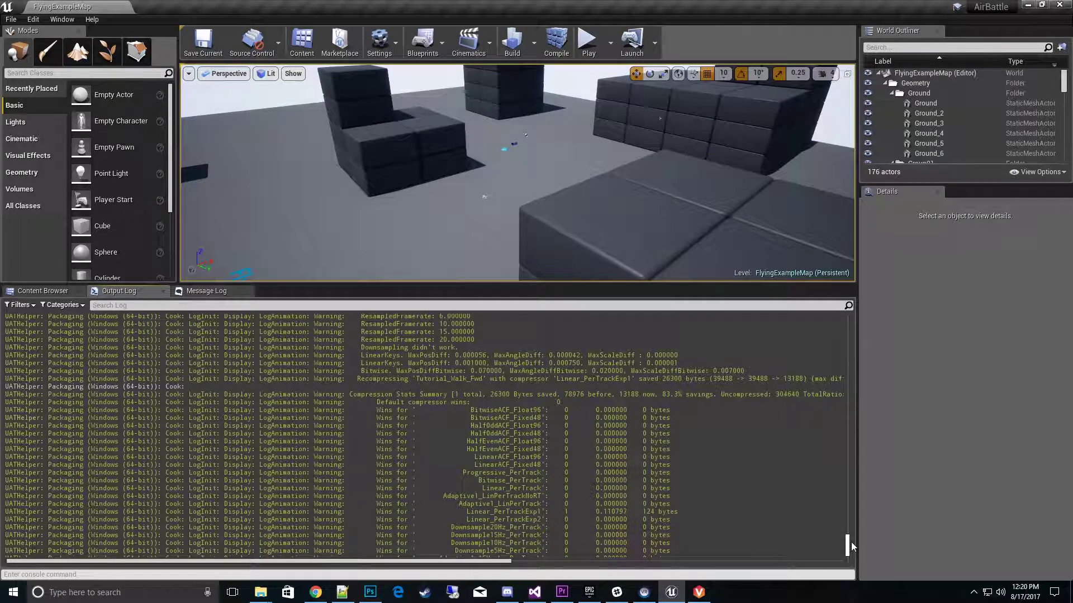
pyautogui.scroll(2, 850, 541)
pyautogui.moveTo(851, 542); pyautogui.dragTo(852, 544)
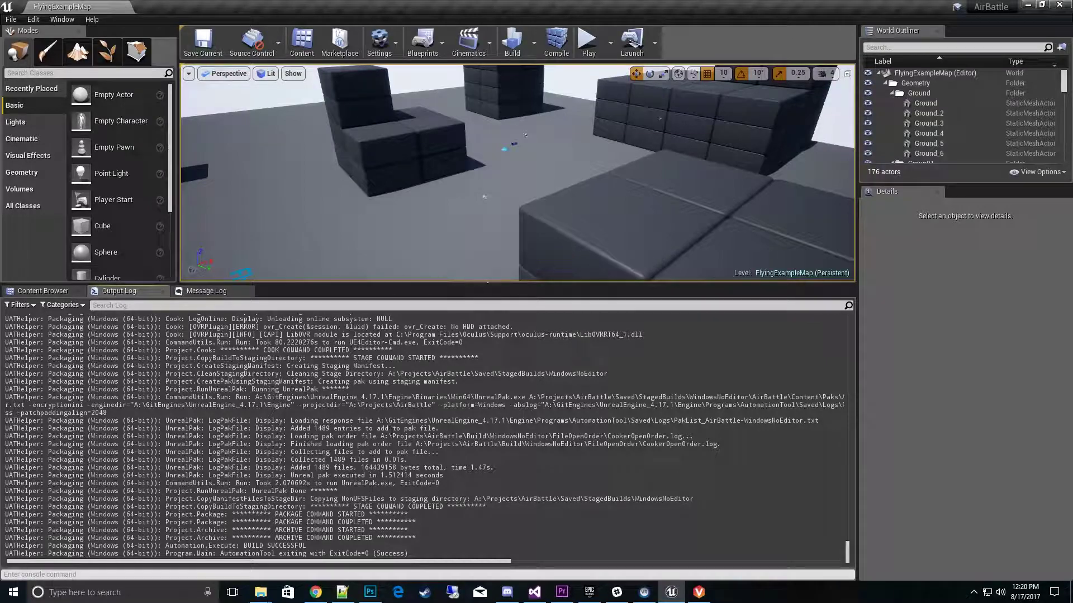
# - Switch to File Explorer and inspect the packaged build inside CookedGame's WindowsNoEditor folder
pyautogui.click(1028, 5)
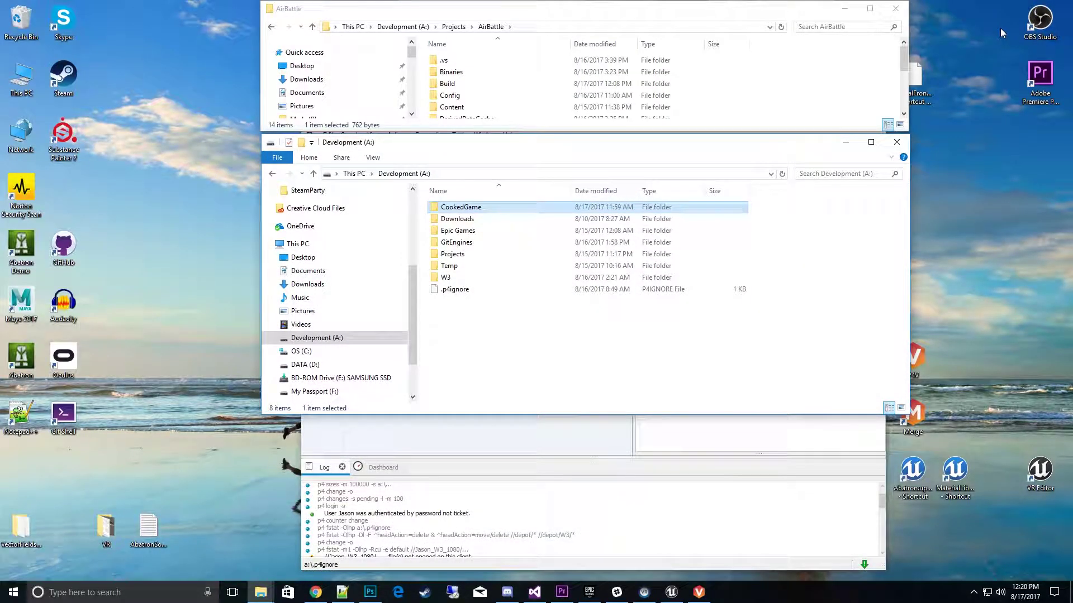
pyautogui.doubleClick(466, 207)
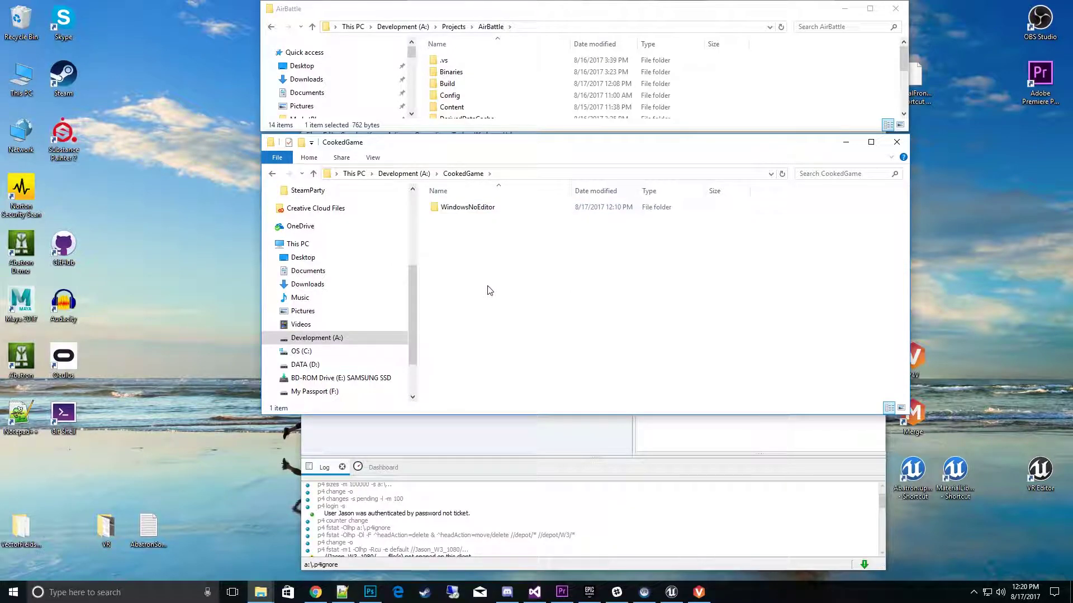
pyautogui.doubleClick(475, 207)
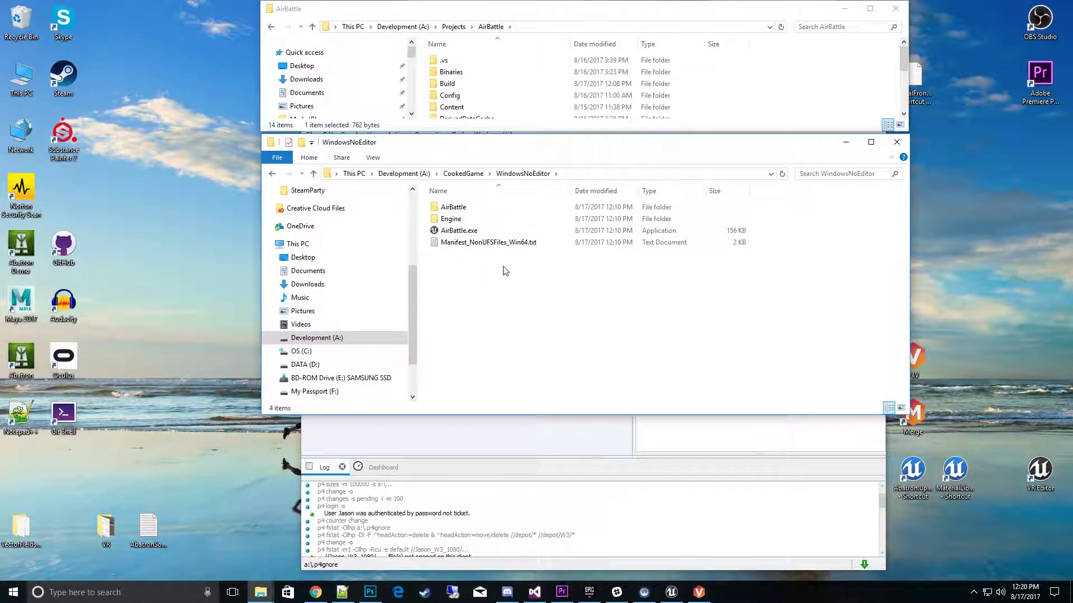
# - Rename the WindowsNoEditor folder inside CookedGame to AirBattle and move the Explorer window clear of the project folder window
pyautogui.click(463, 174)
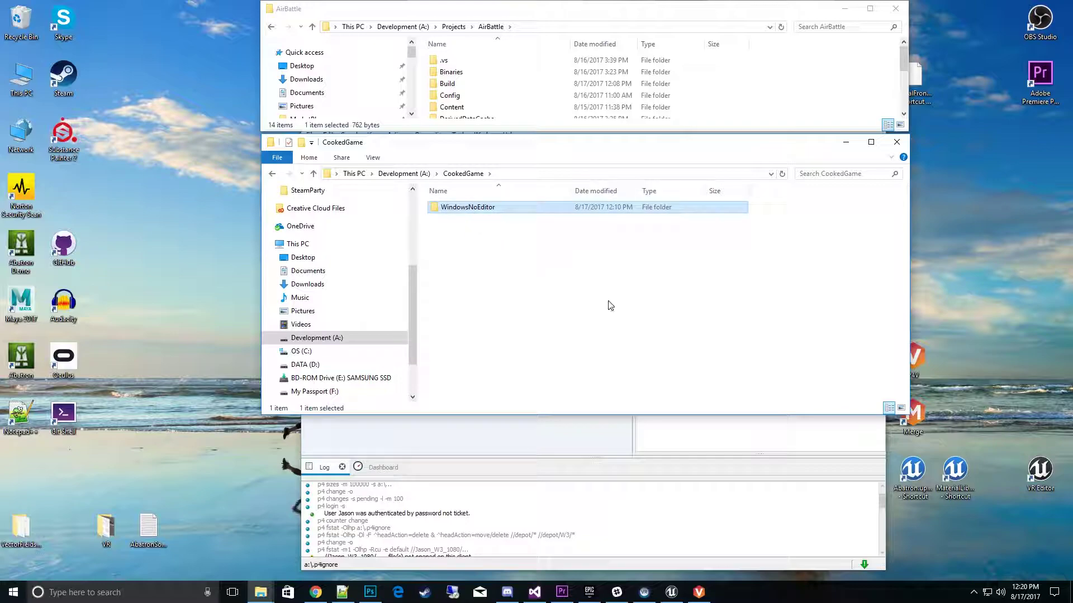
pyautogui.press('F2')
pyautogui.write('A')
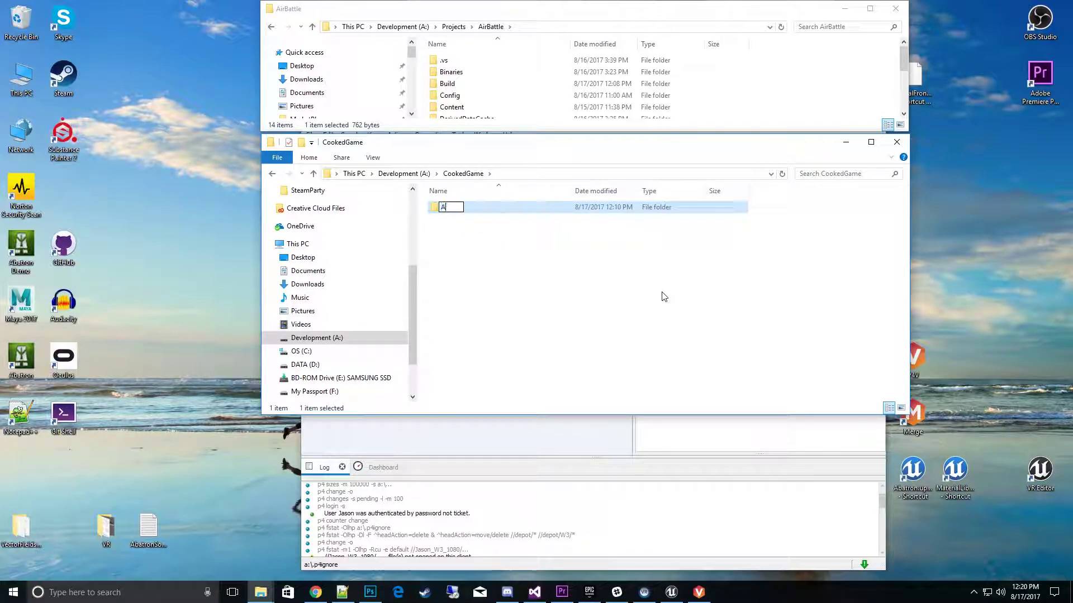
pyautogui.write('irBattle')
pyautogui.press('Return')
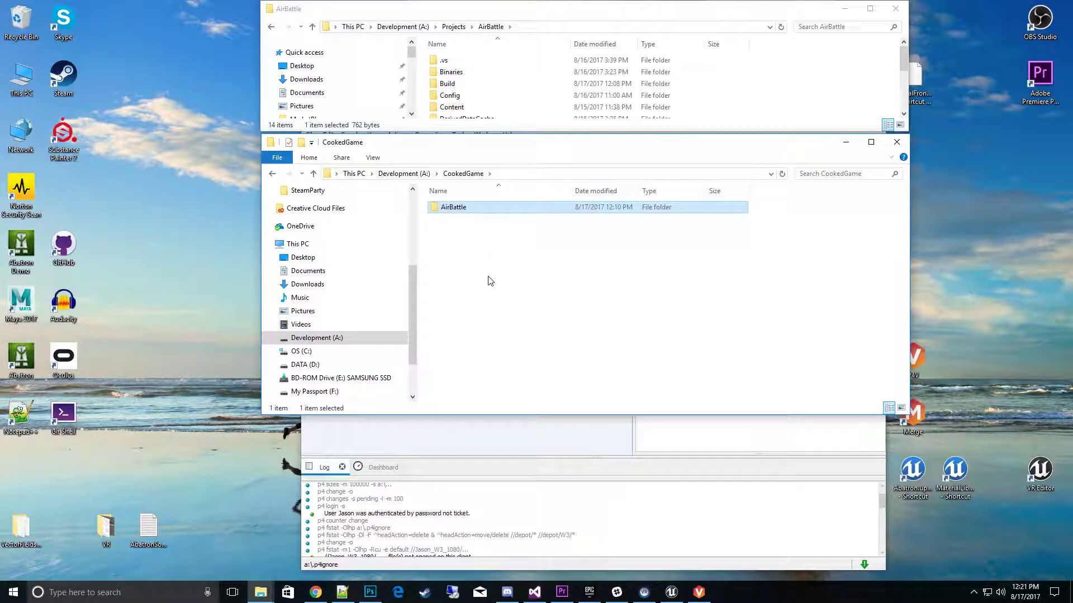
pyautogui.moveTo(522, 147); pyautogui.dragTo(836, 169)
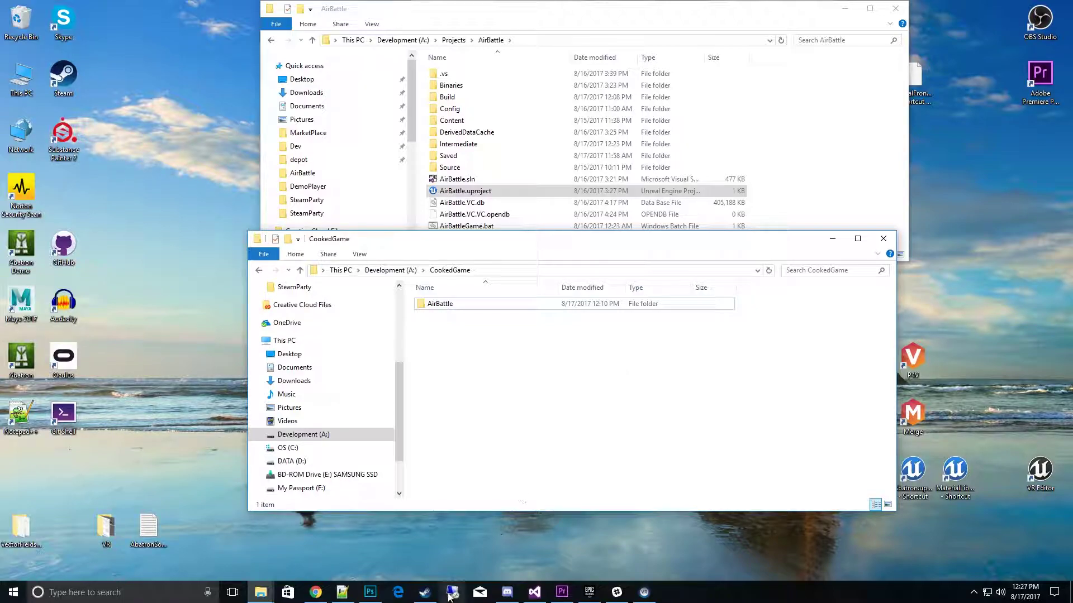
# - Bring up the Steam client to check that it is running and logged in, and minimize it again
pyautogui.moveTo(425, 593)
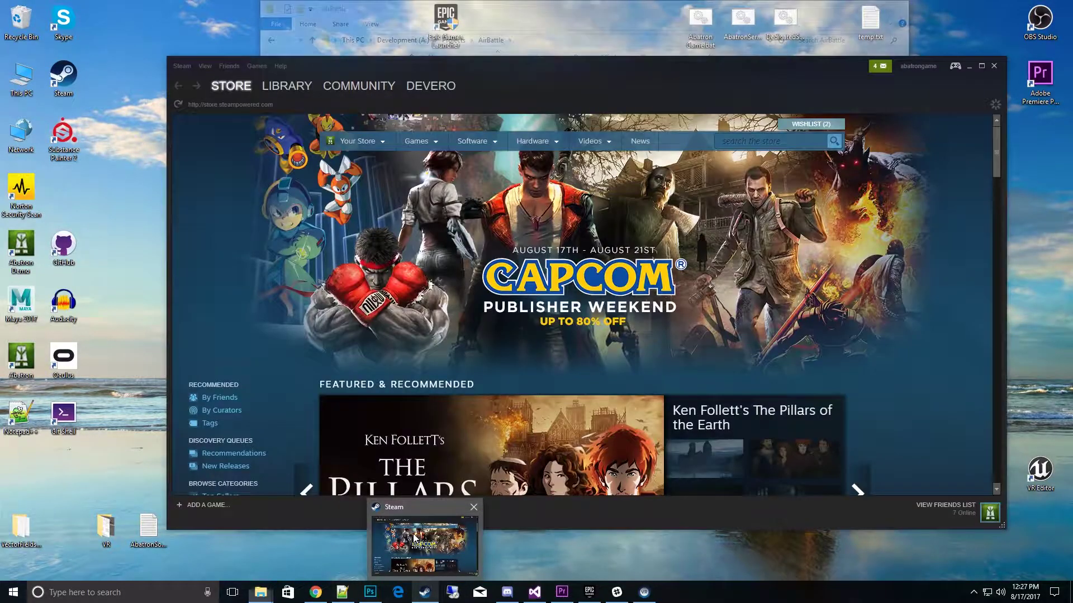
pyautogui.click(414, 539)
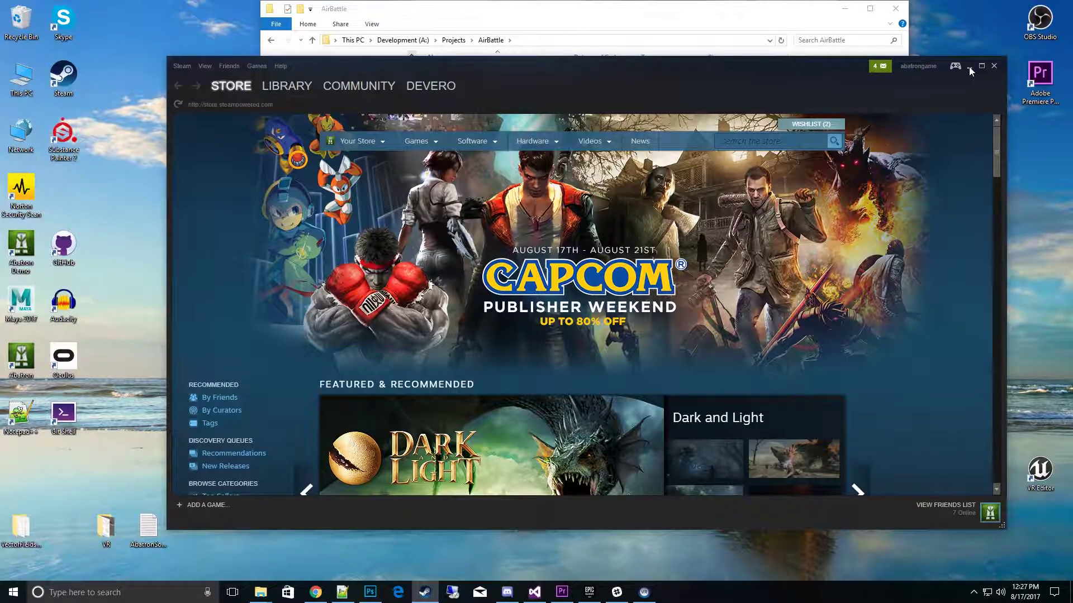
pyautogui.click(969, 67)
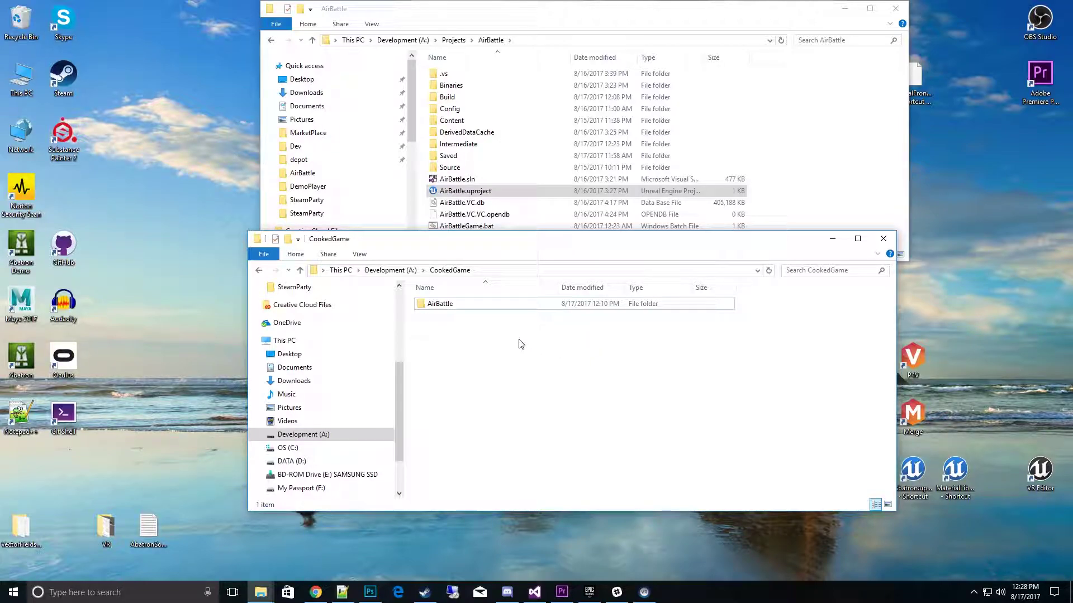
# - Launch AirBattle.exe from the packaged AirBattle folder and test showing and hiding the Steam overlay
pyautogui.doubleClick(450, 305)
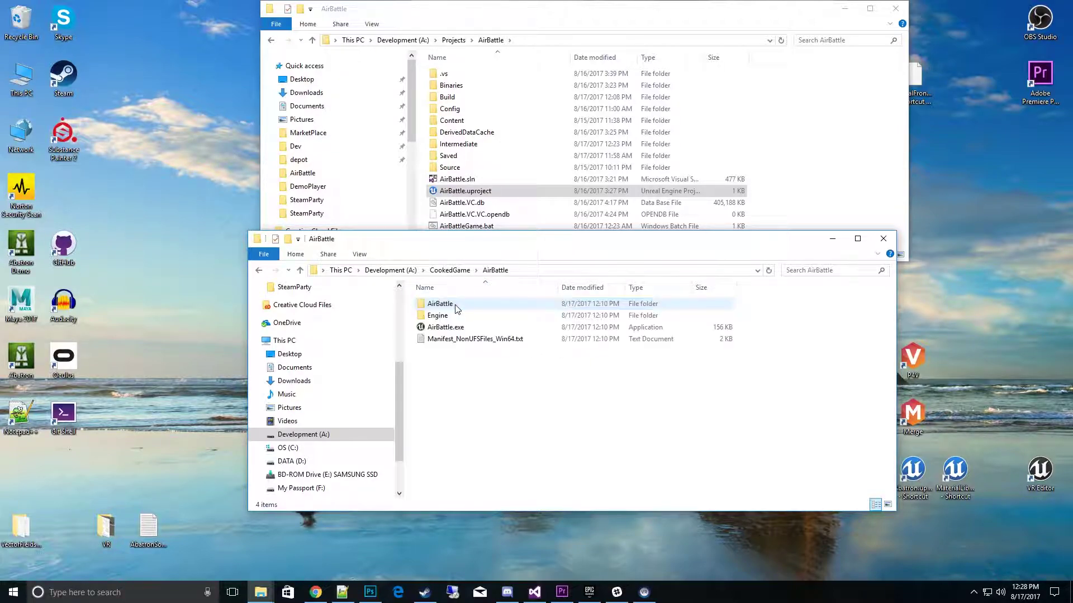
pyautogui.doubleClick(451, 330)
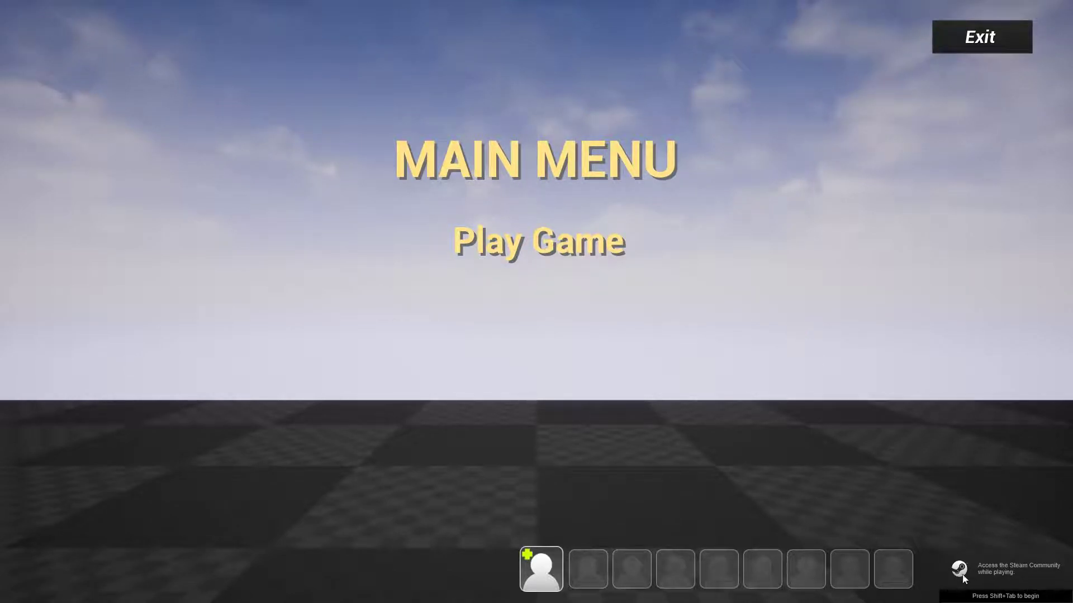
pyautogui.hotkey('shift', 'Tab')
pyautogui.hotkey('shift', 'Tab')
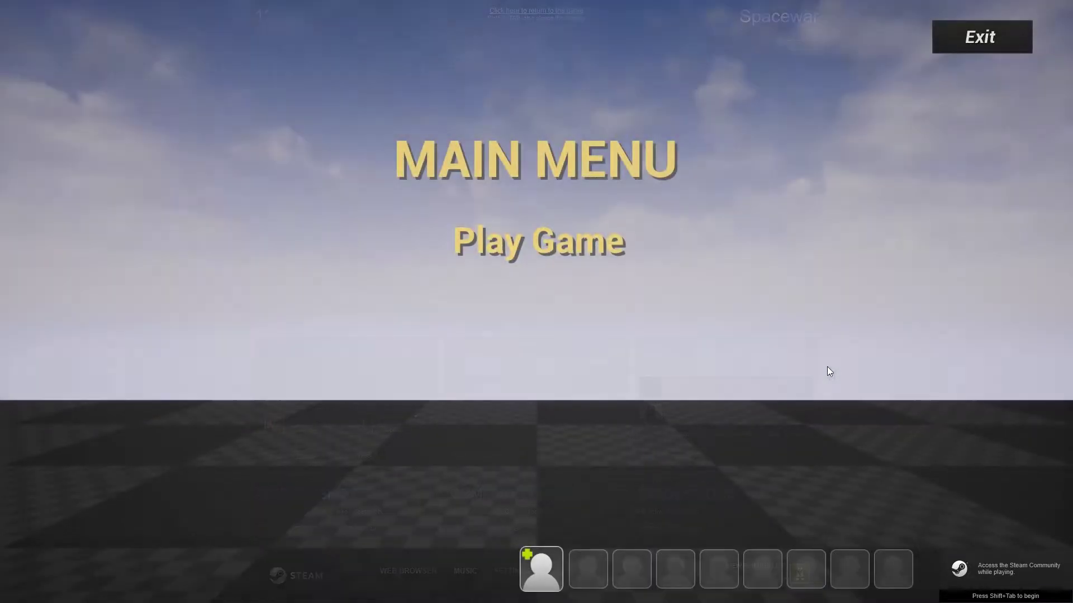
# - Open the Invite Friends to Play list and look through the friends grouped by online status
pyautogui.click(542, 567)
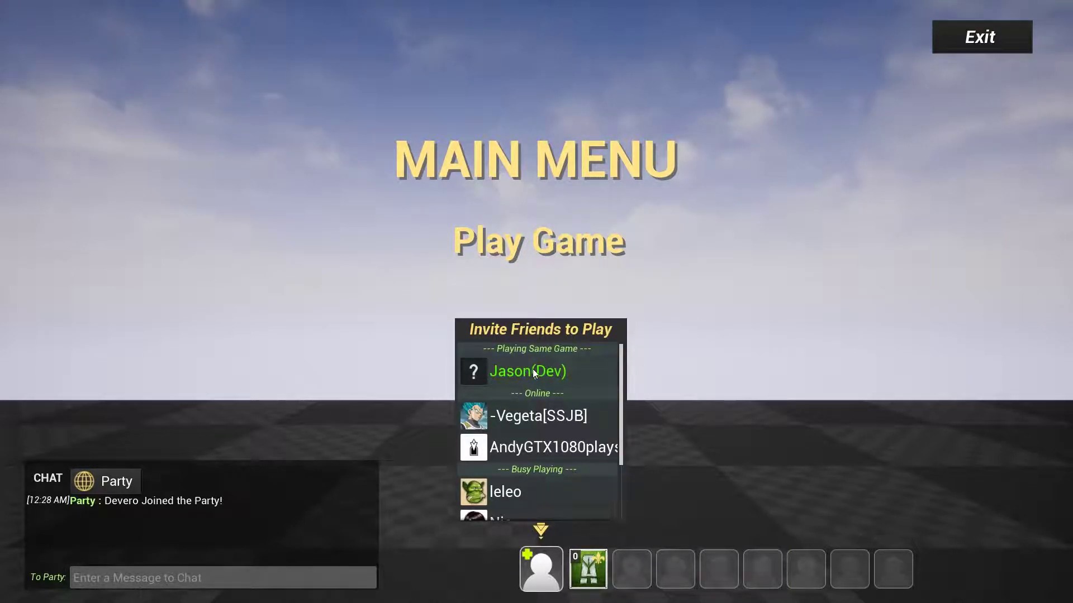
pyautogui.scroll(-2, 534, 373)
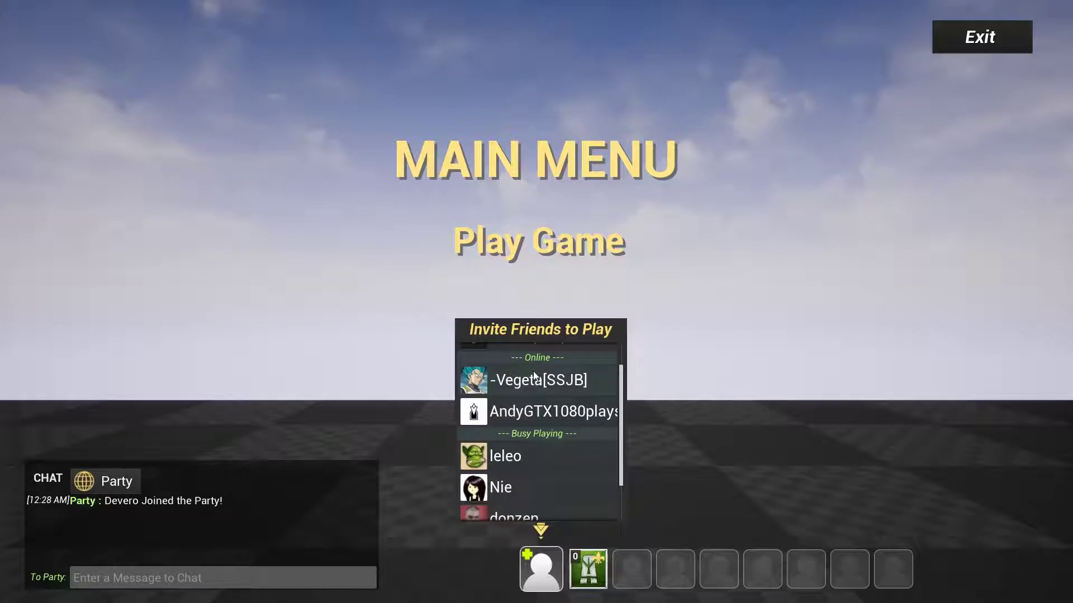
pyautogui.scroll(-3, 510, 455)
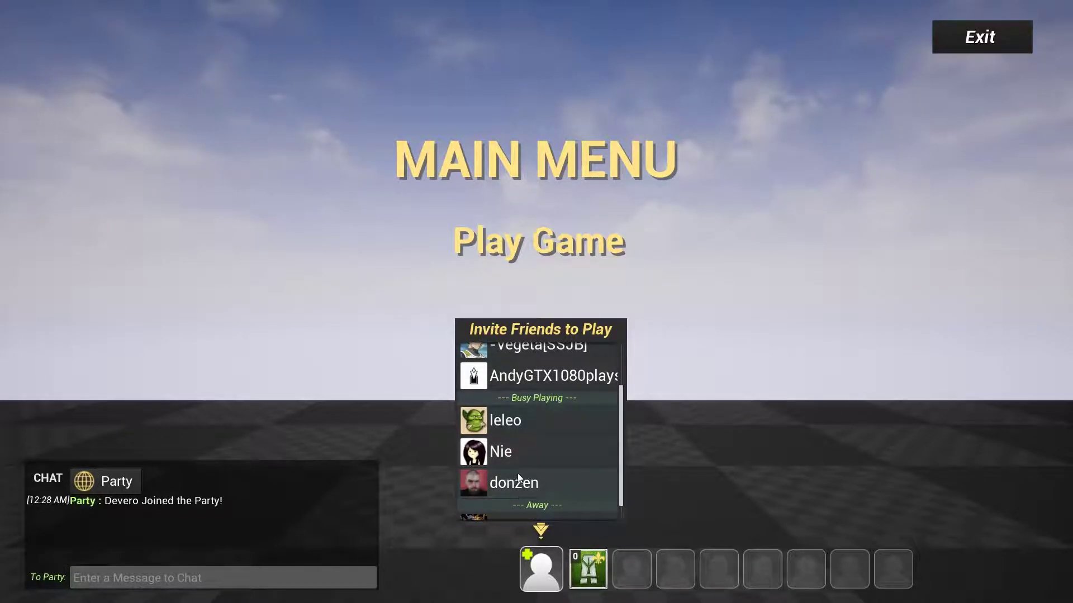
pyautogui.scroll(2, 505, 455)
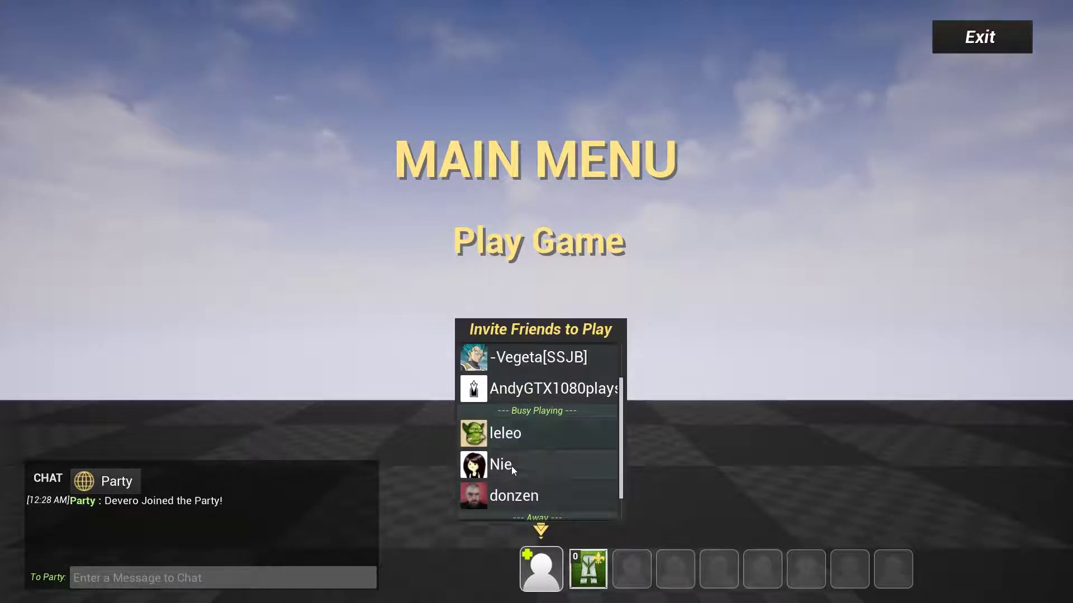
pyautogui.scroll(-2, 521, 443)
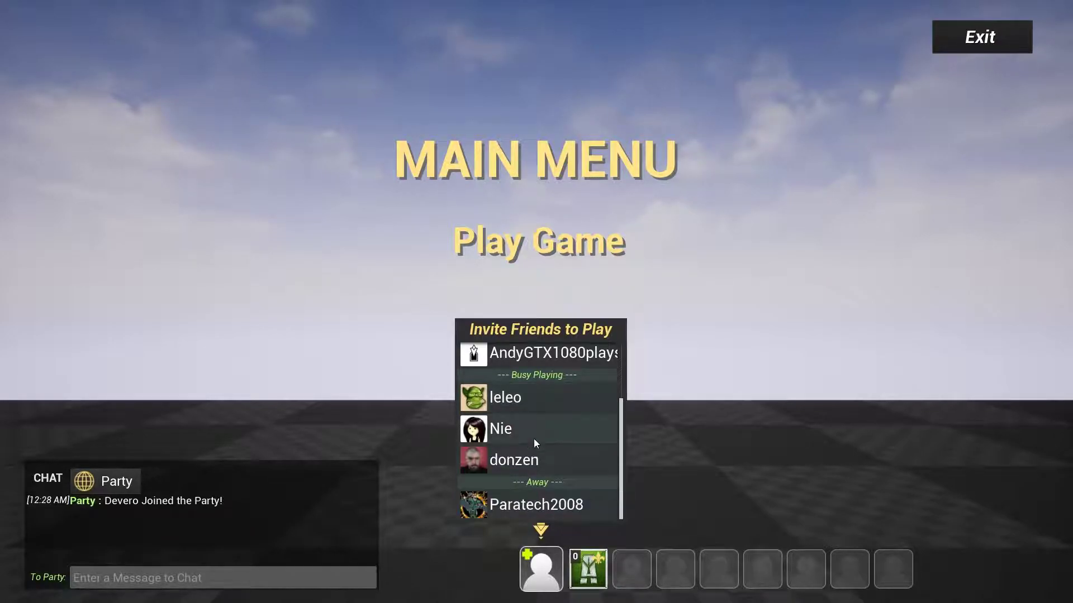
pyautogui.scroll(5, 534, 442)
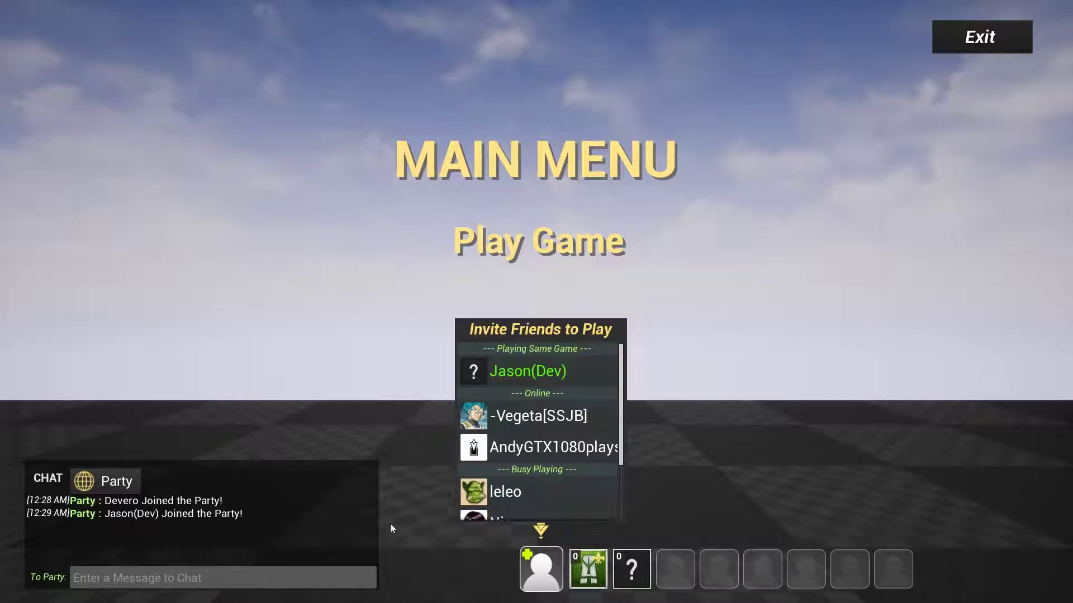
pyautogui.scroll(-1, 532, 432)
pyautogui.scroll(1, 532, 438)
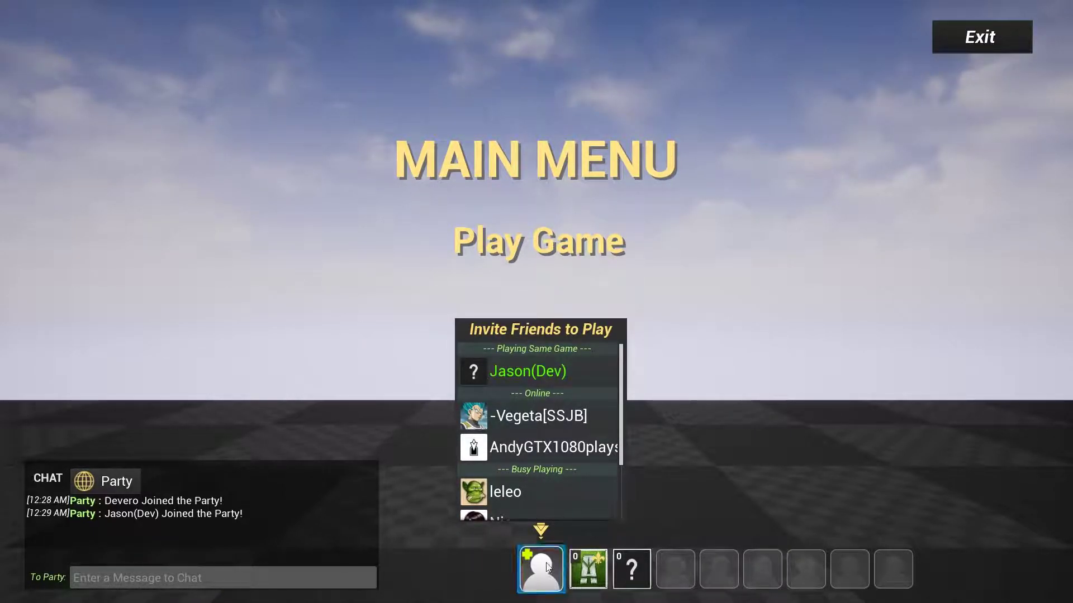
# - Start a private chat with the other party member from their party options and send the message "Hello dude"
pyautogui.click(638, 568)
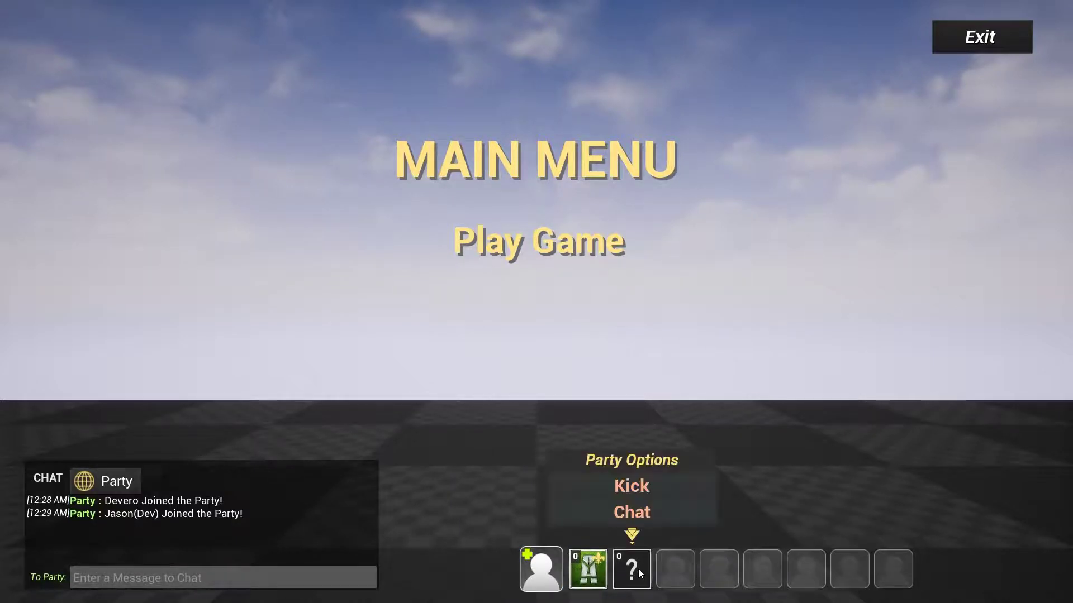
pyautogui.click(643, 521)
pyautogui.click(265, 576)
pyautogui.write('Hello dude')
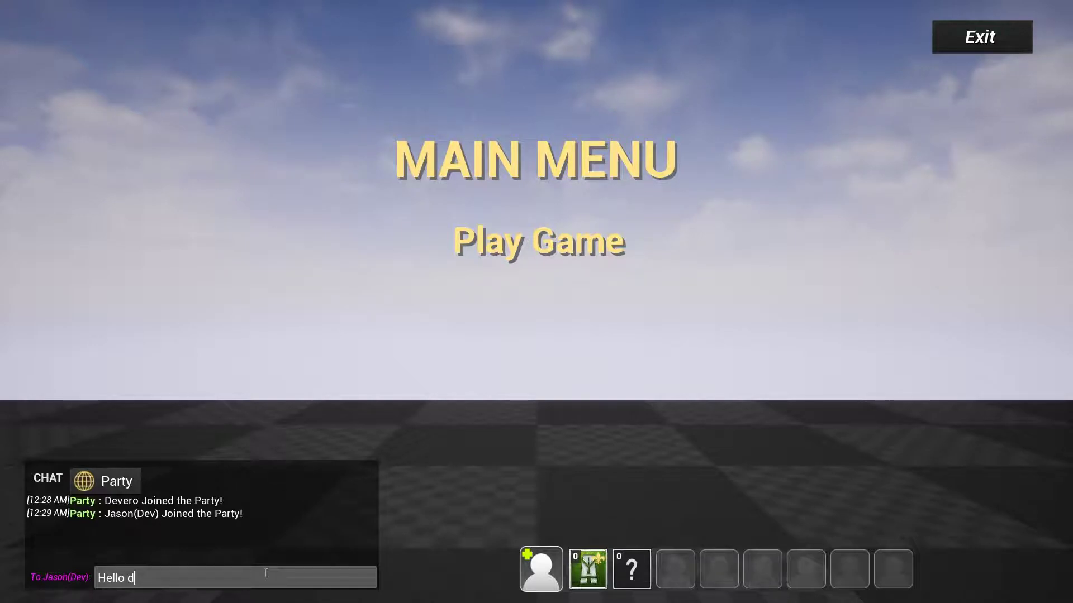
pyautogui.press('Return')
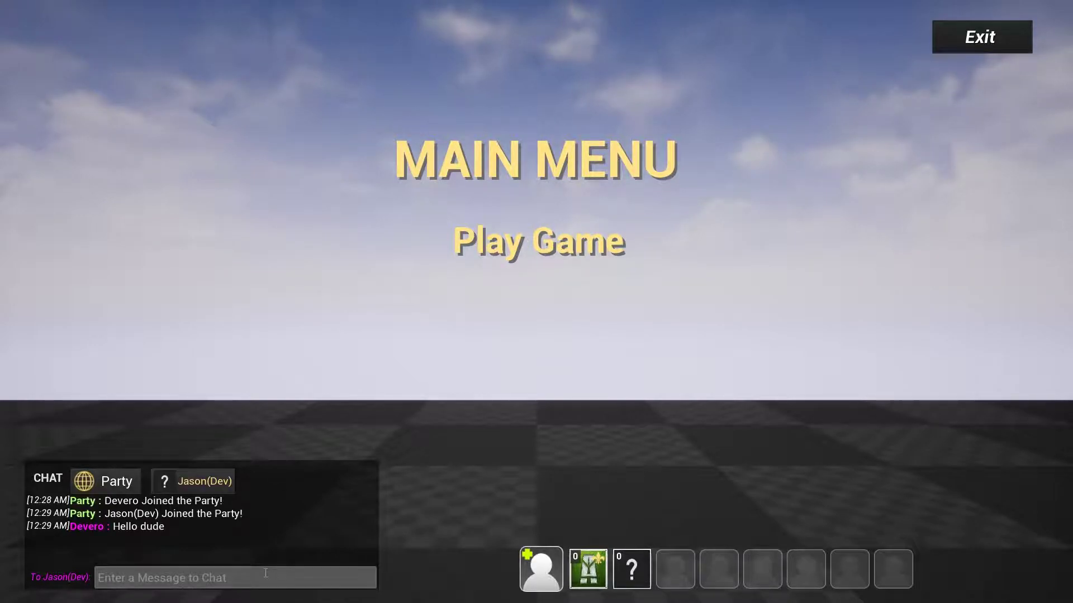
# - View the private conversation with the party member and return the chat to the Party channel, ready for a message
pyautogui.click(204, 481)
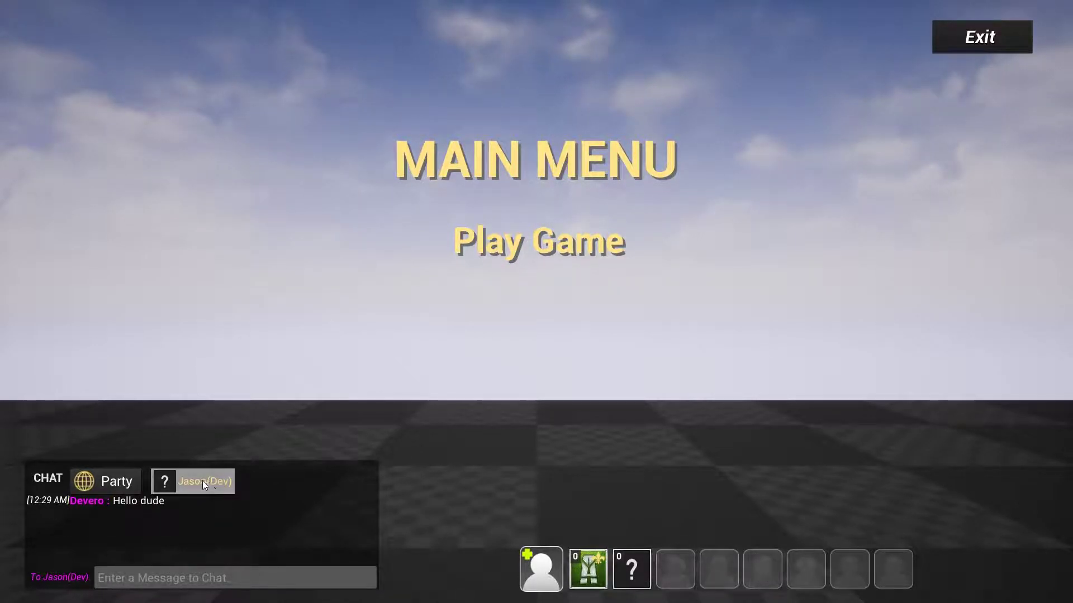
pyautogui.click(100, 484)
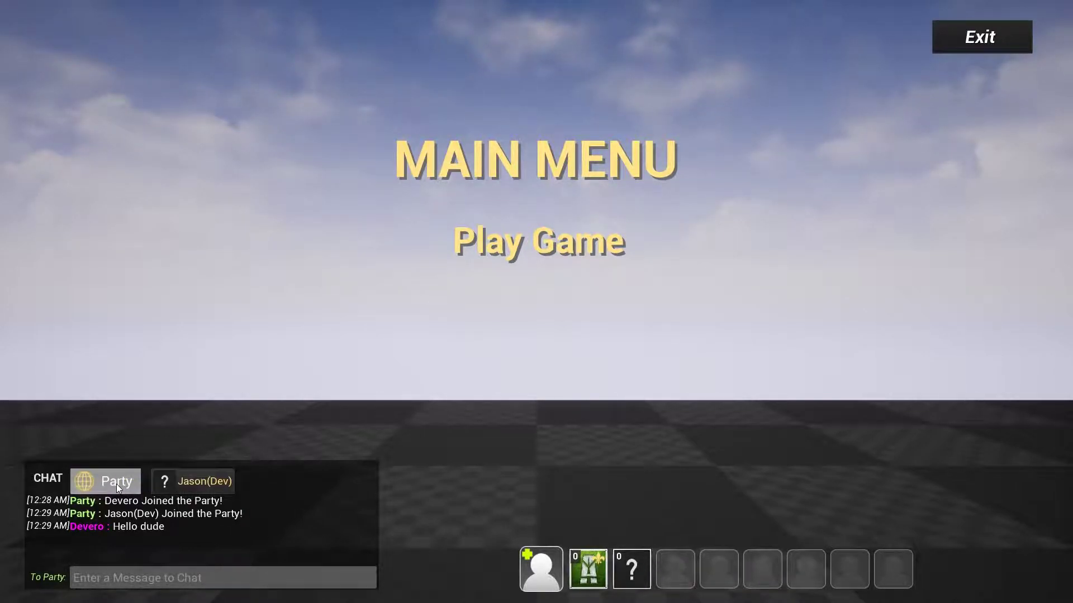
pyautogui.click(158, 587)
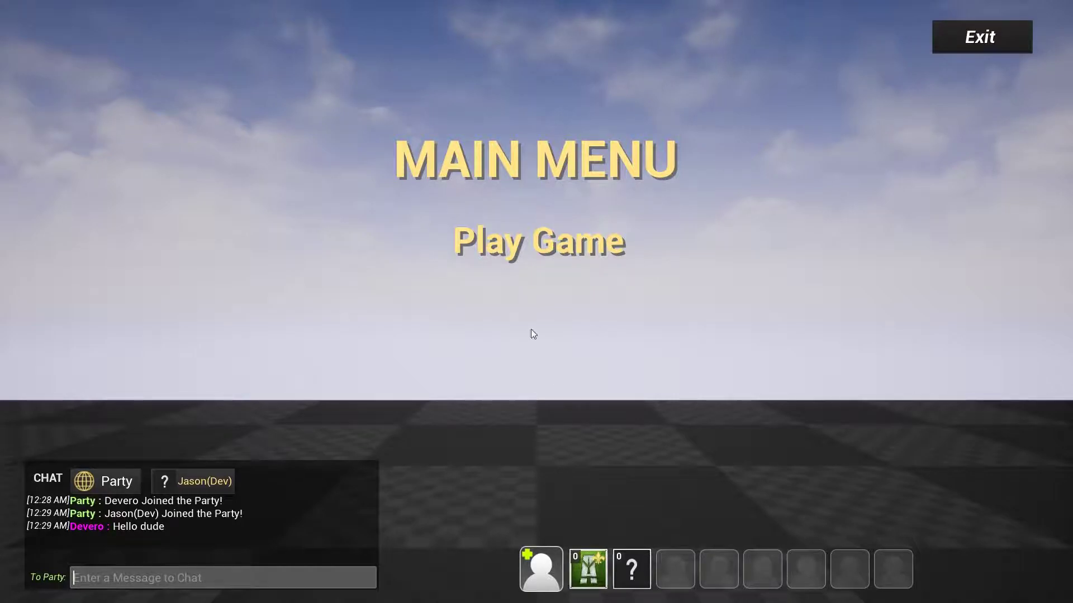
# - Start the game from the main menu and test flying the ship around the block structures
pyautogui.click(514, 249)
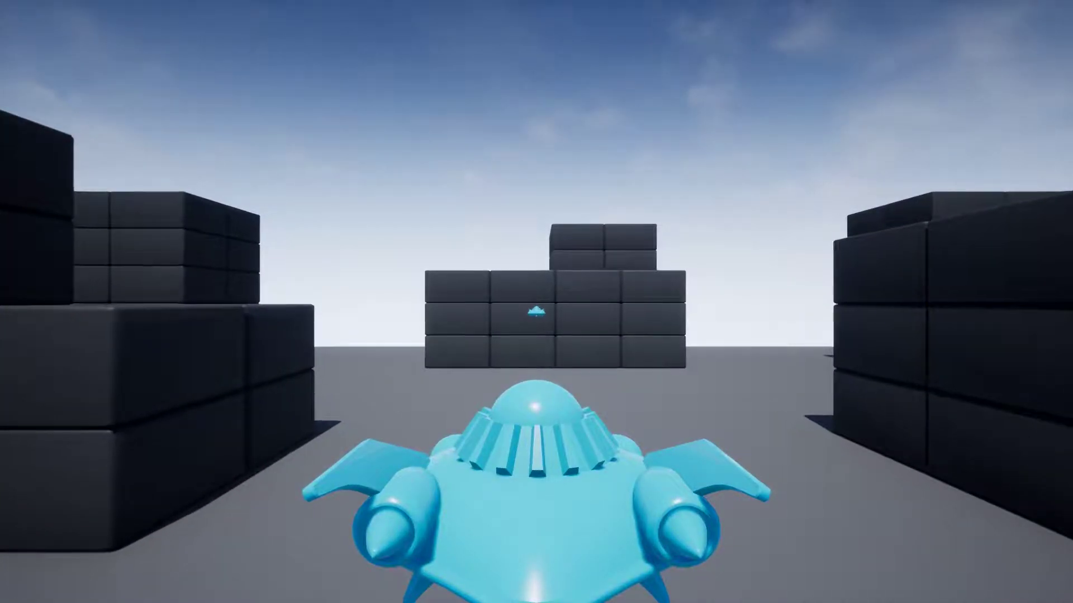
pyautogui.press('space')
pyautogui.press('d')
pyautogui.press('s')
pyautogui.press('a')
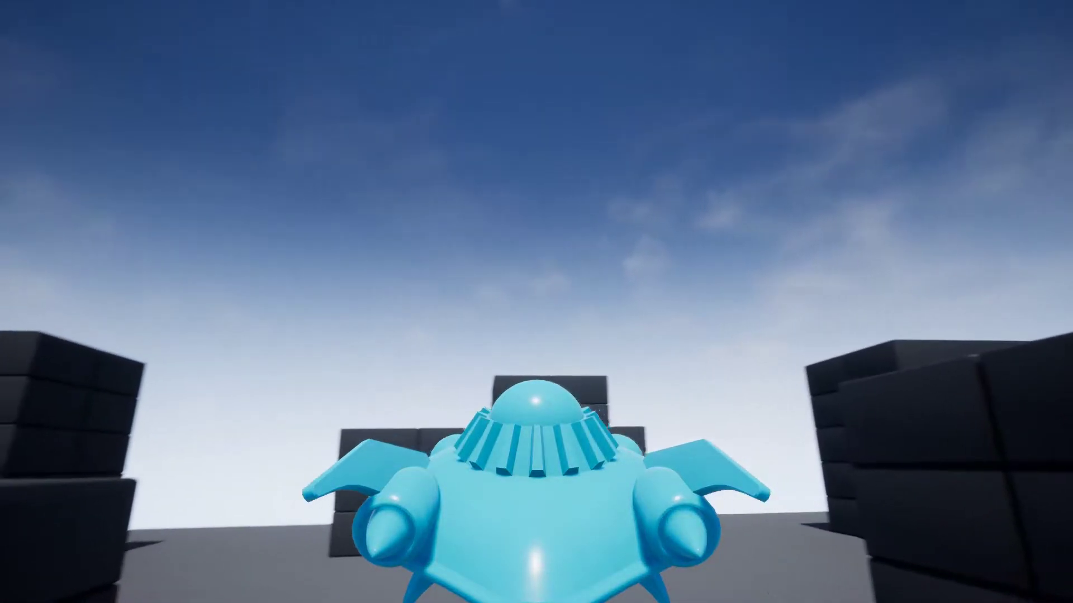
pyautogui.press('w')
pyautogui.press('s')
pyautogui.press('d')
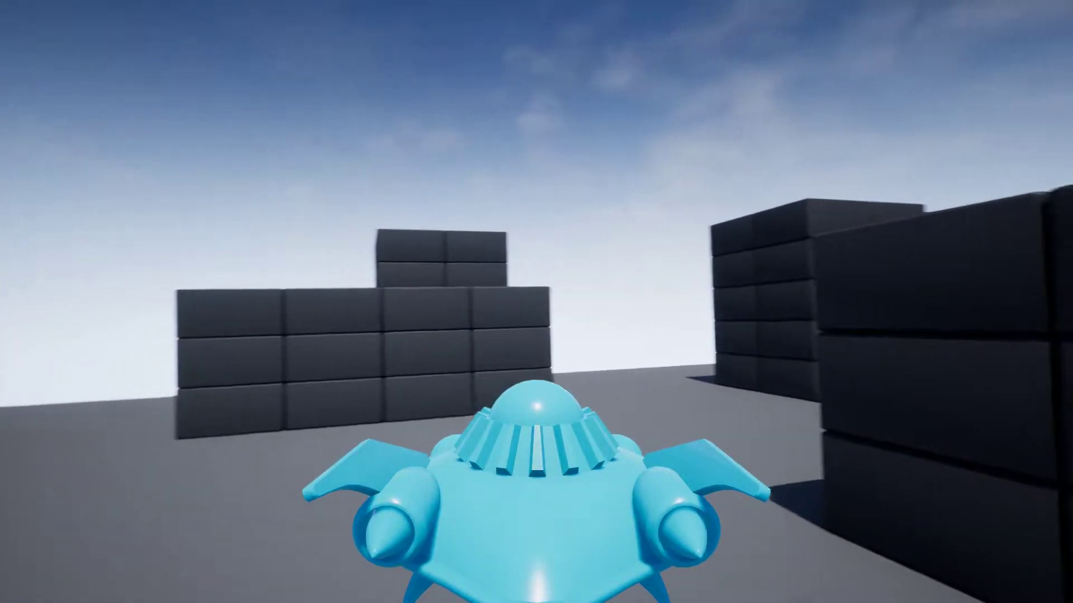
pyautogui.press('d')
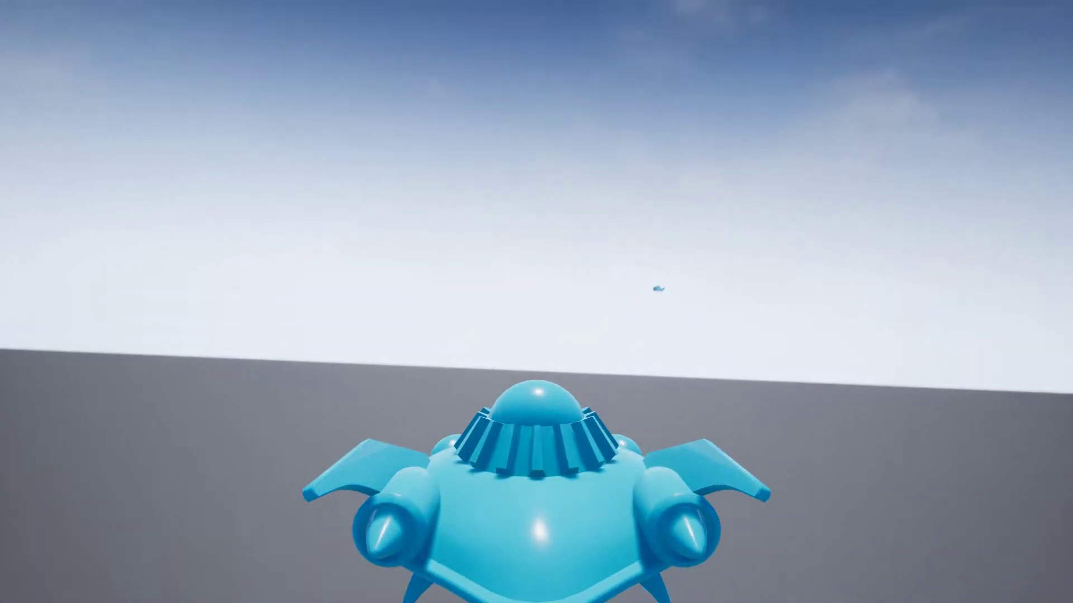
pyautogui.press('d')
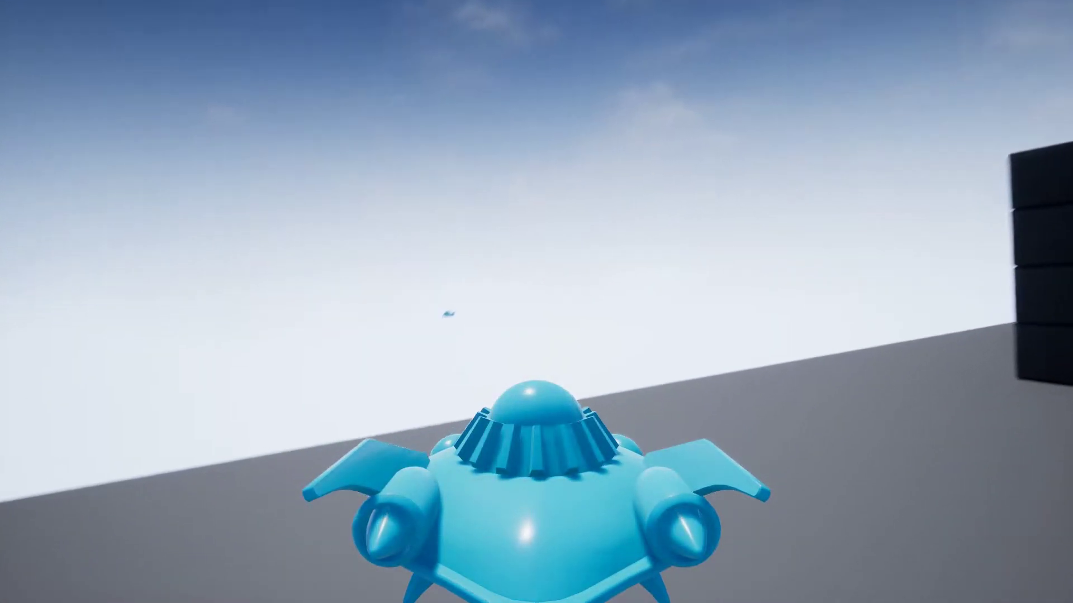
pyautogui.press('a')
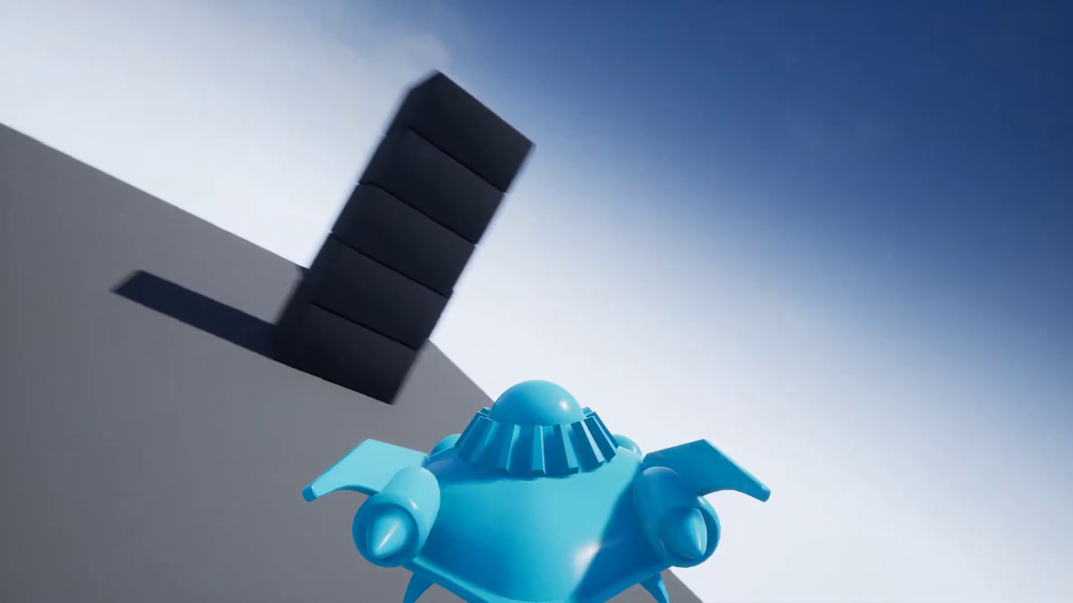
pyautogui.press('a')
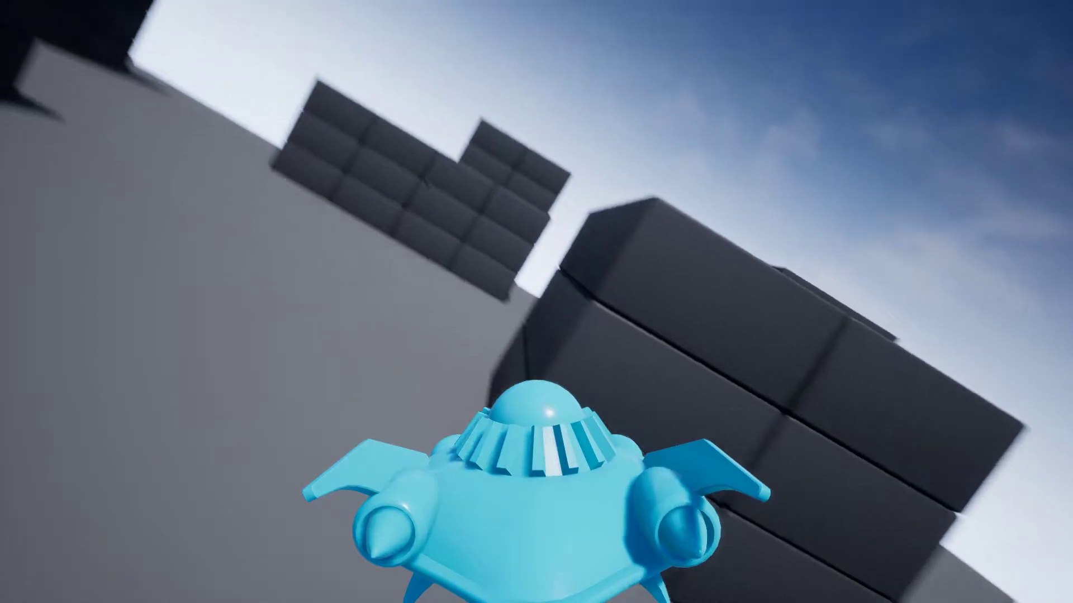
pyautogui.press('a')
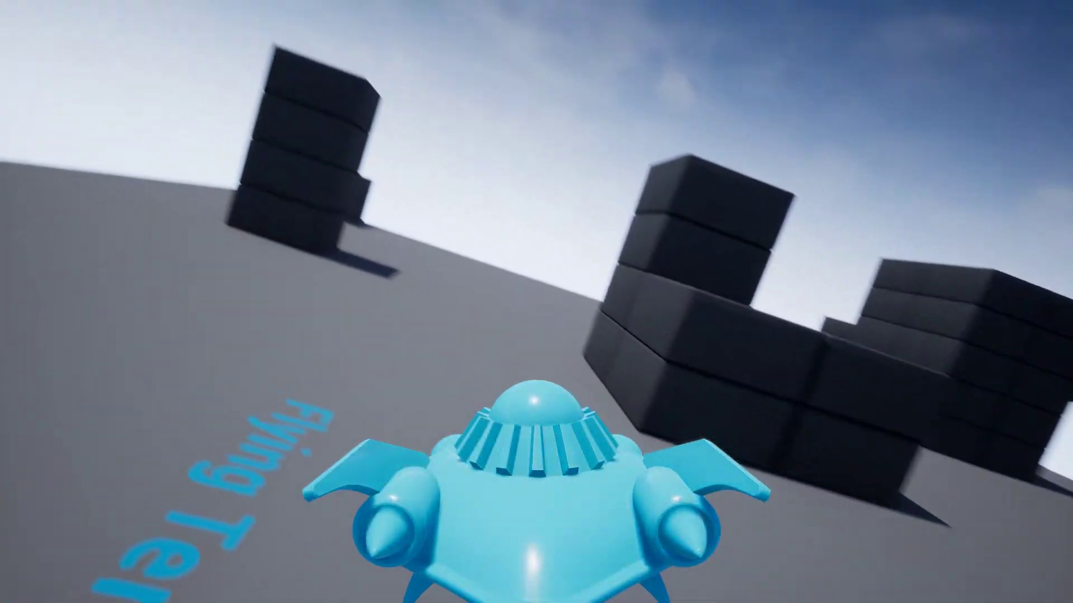
pyautogui.press('d')
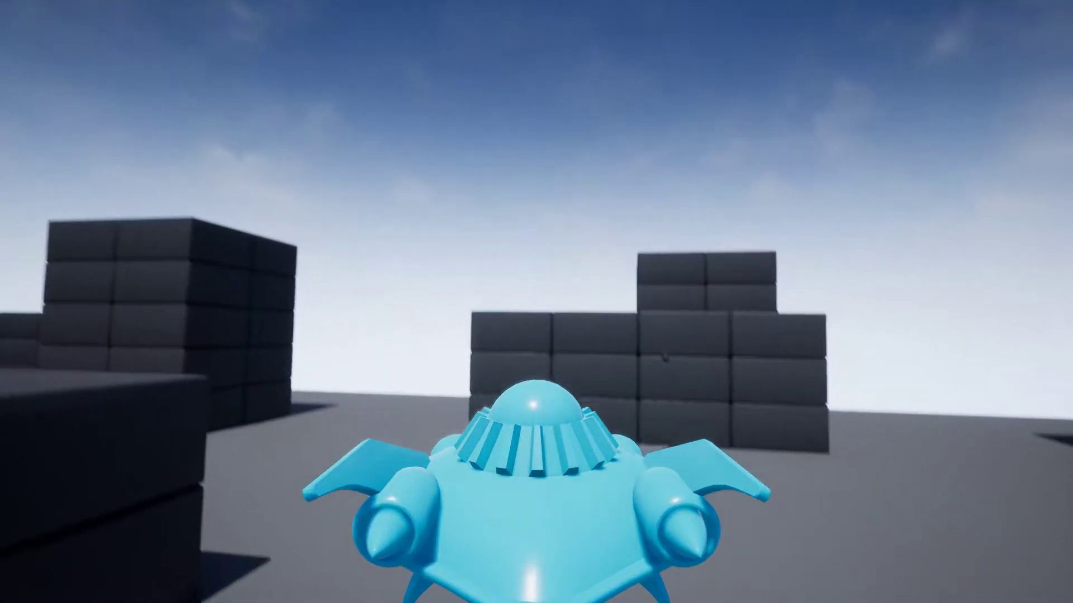
pyautogui.press('w')
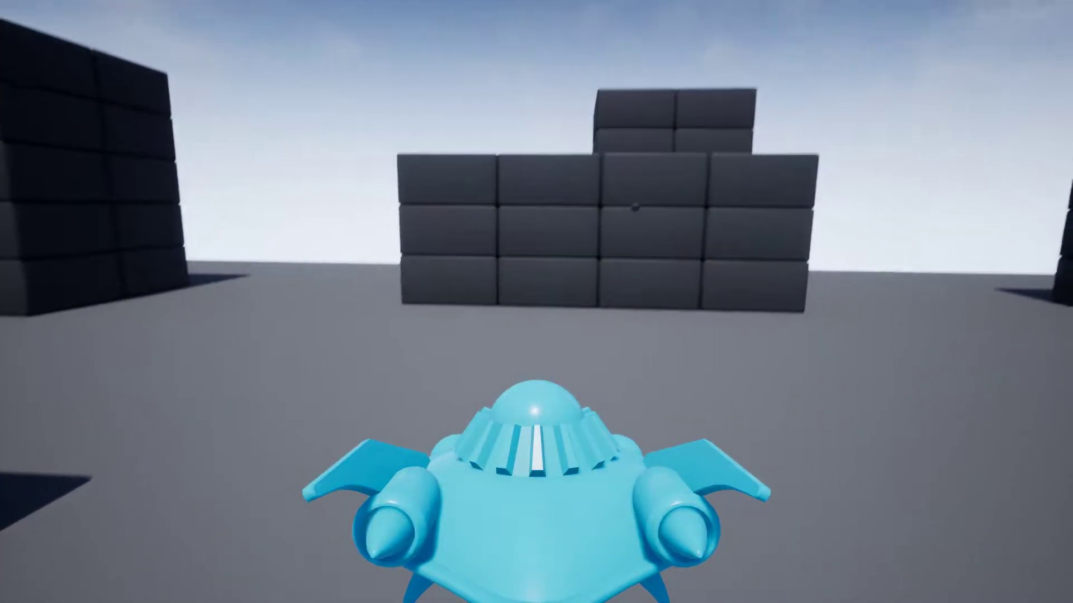
pyautogui.press('s')
pyautogui.press('d')
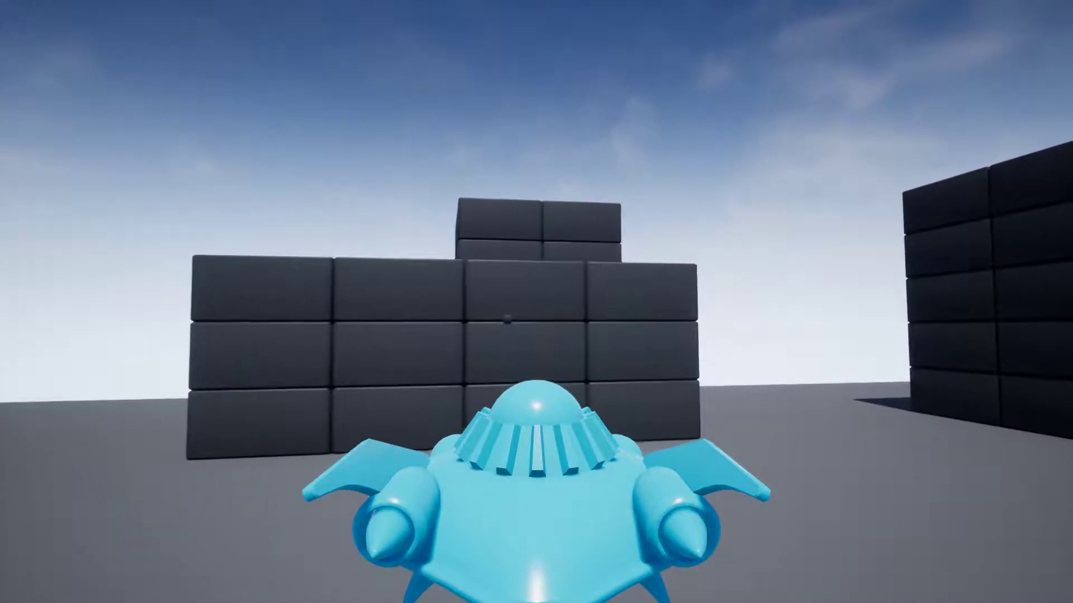
pyautogui.press('w')
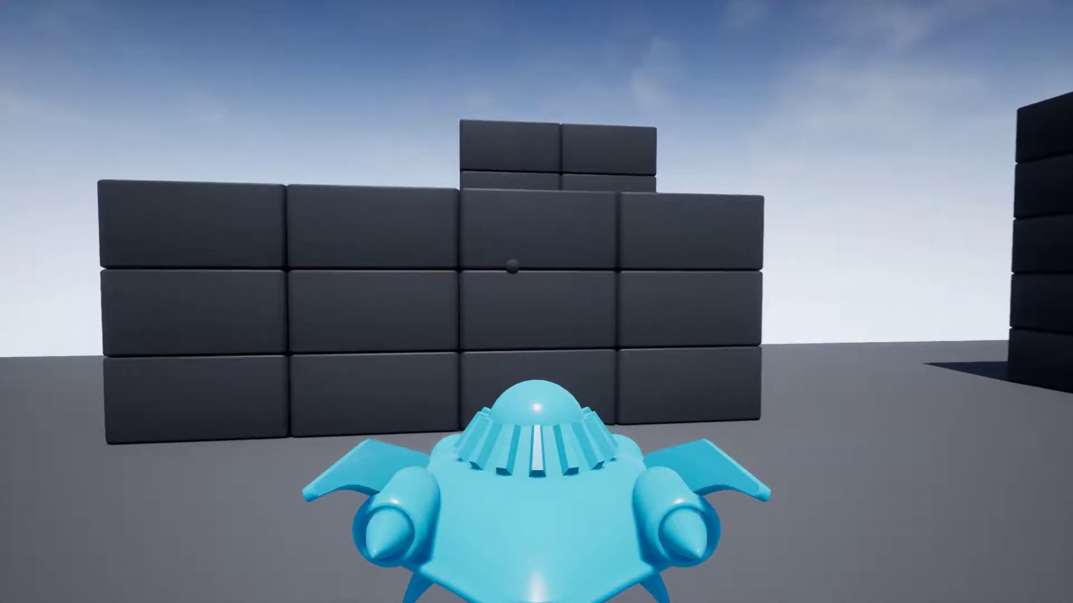
# - Fly the ship around the dark block walls and towers, turning, diving and reversing to test its movement
pyautogui.press('w')
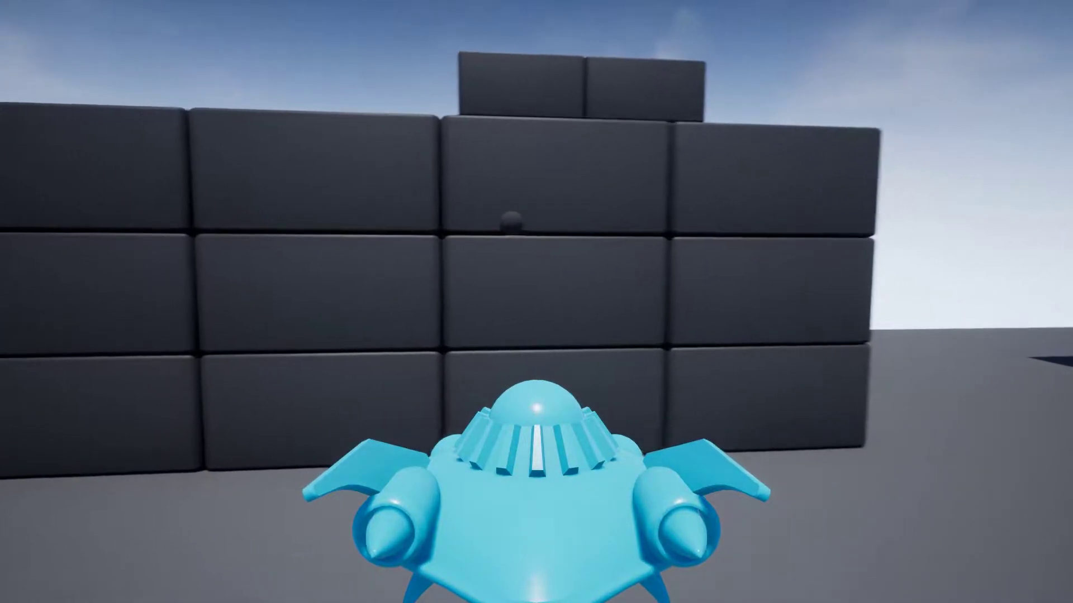
pyautogui.press('s')
pyautogui.press('a')
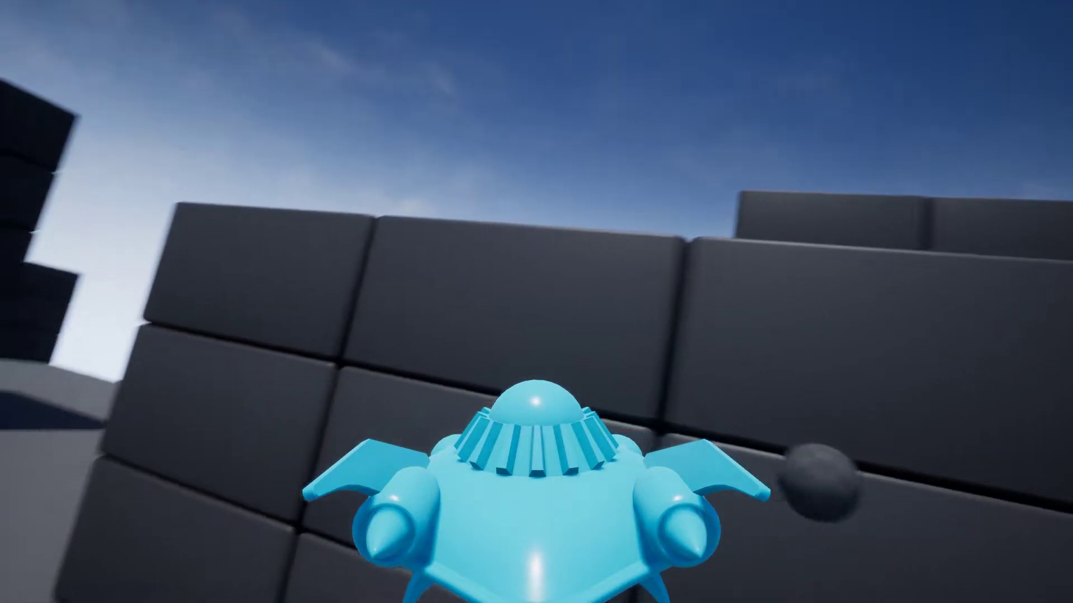
pyautogui.press('s')
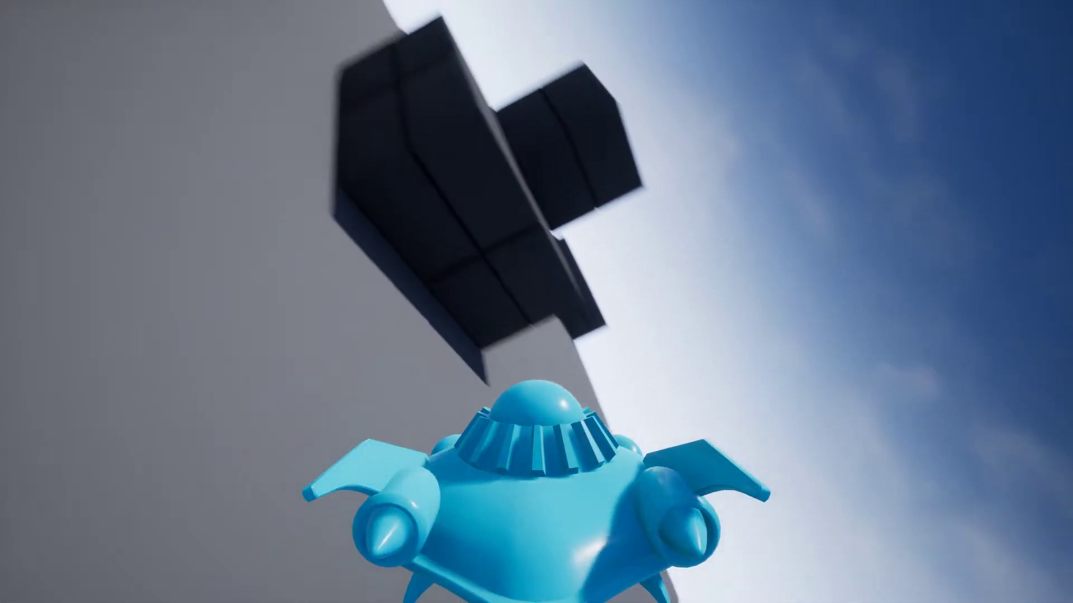
pyautogui.press('w')
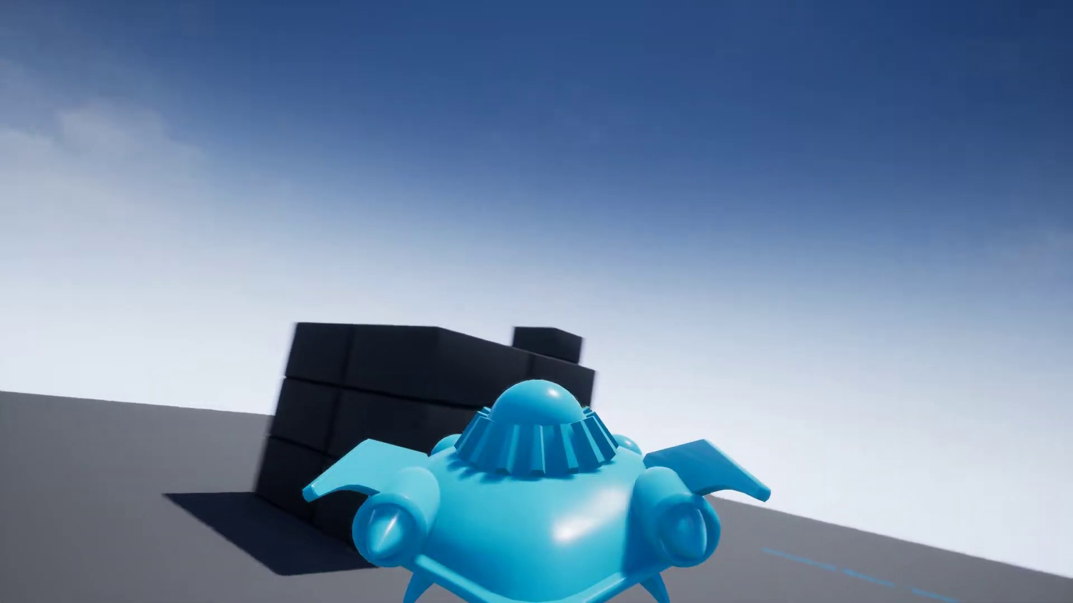
pyautogui.press('s')
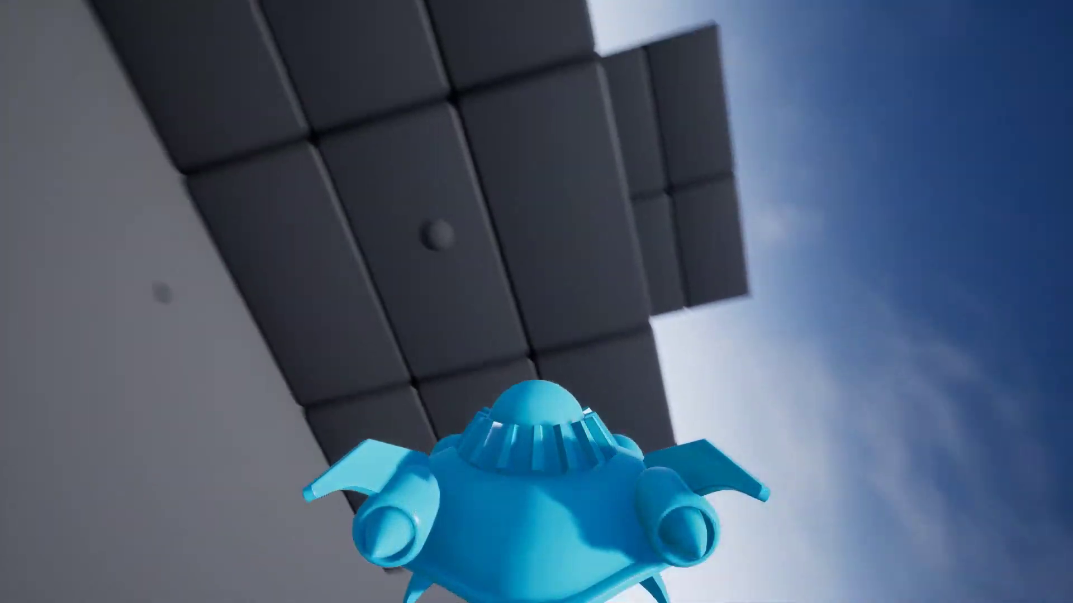
pyautogui.press('s')
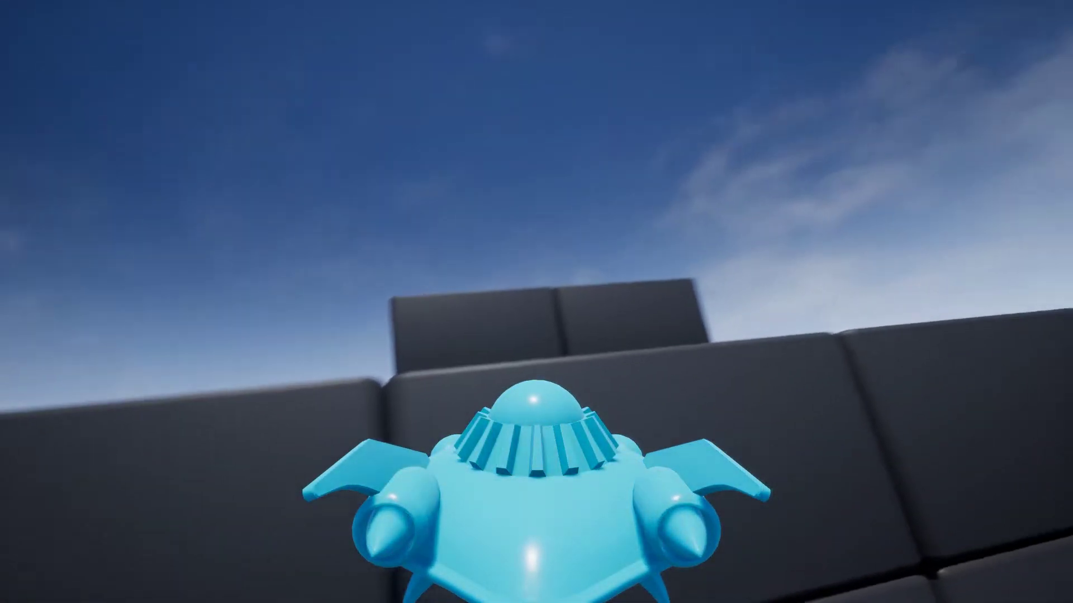
pyautogui.press('s')
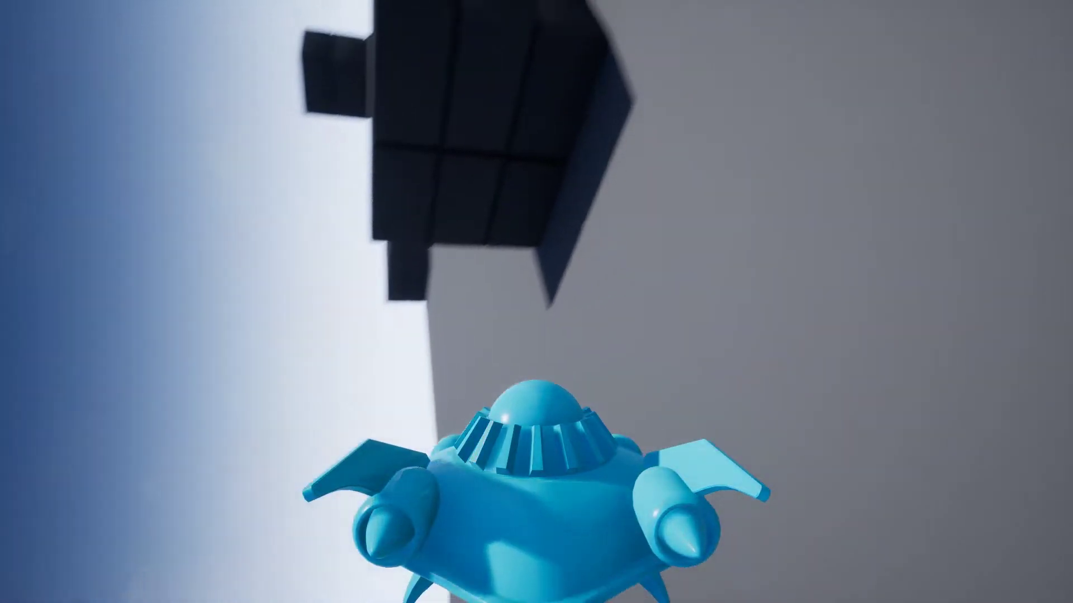
pyautogui.press('s')
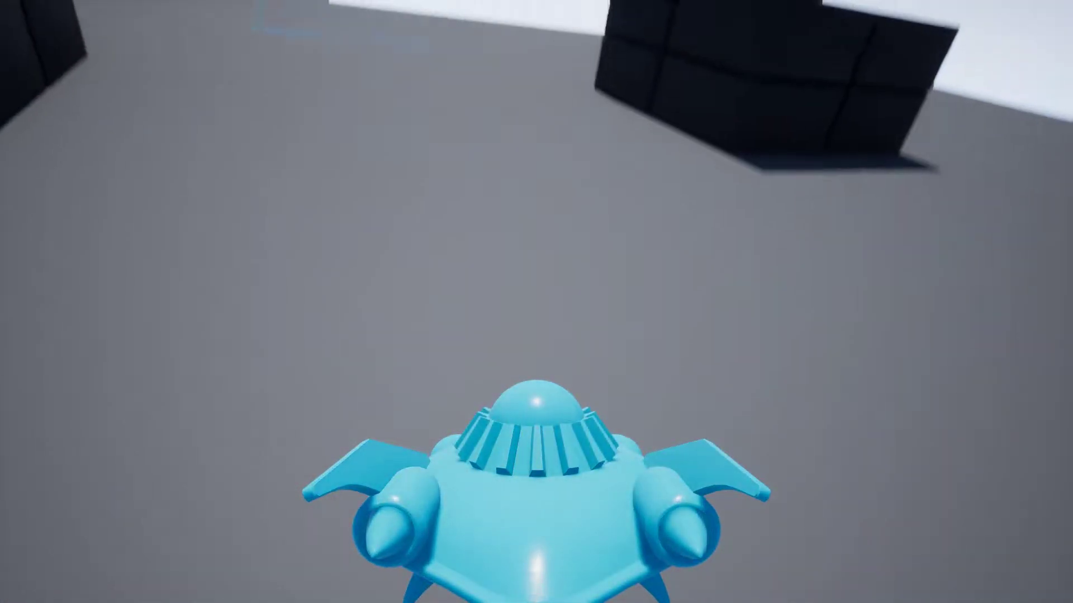
pyautogui.press('s')
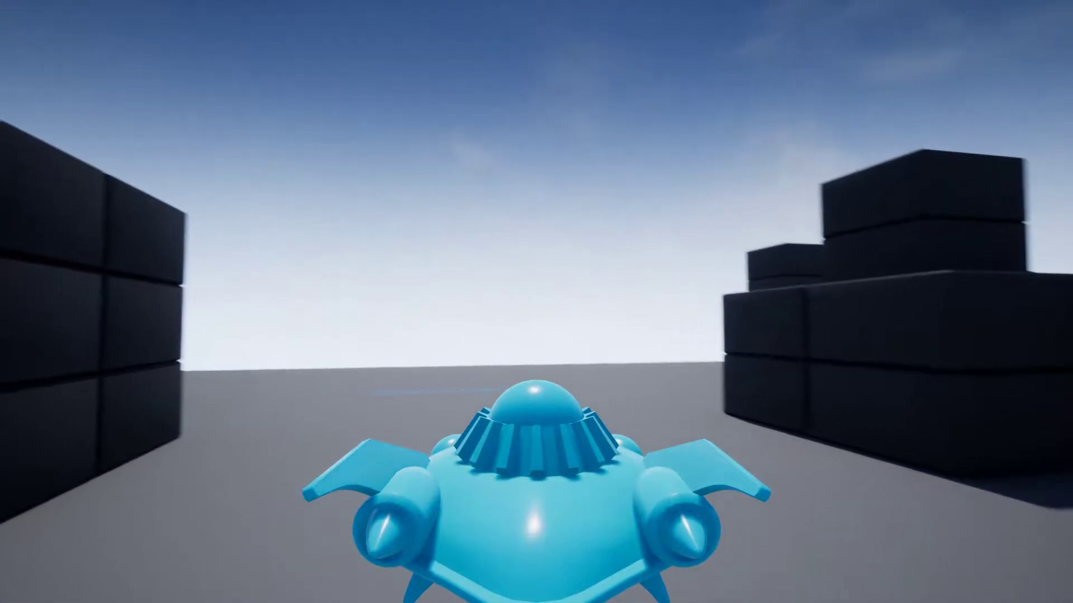
pyautogui.press('s')
pyautogui.press('a')
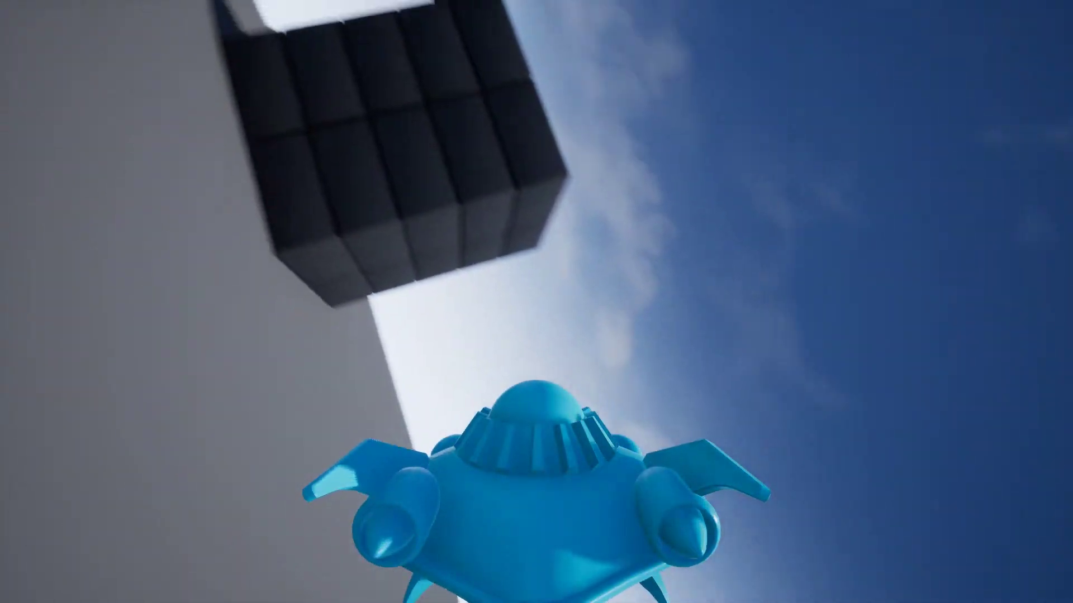
pyautogui.press('s')
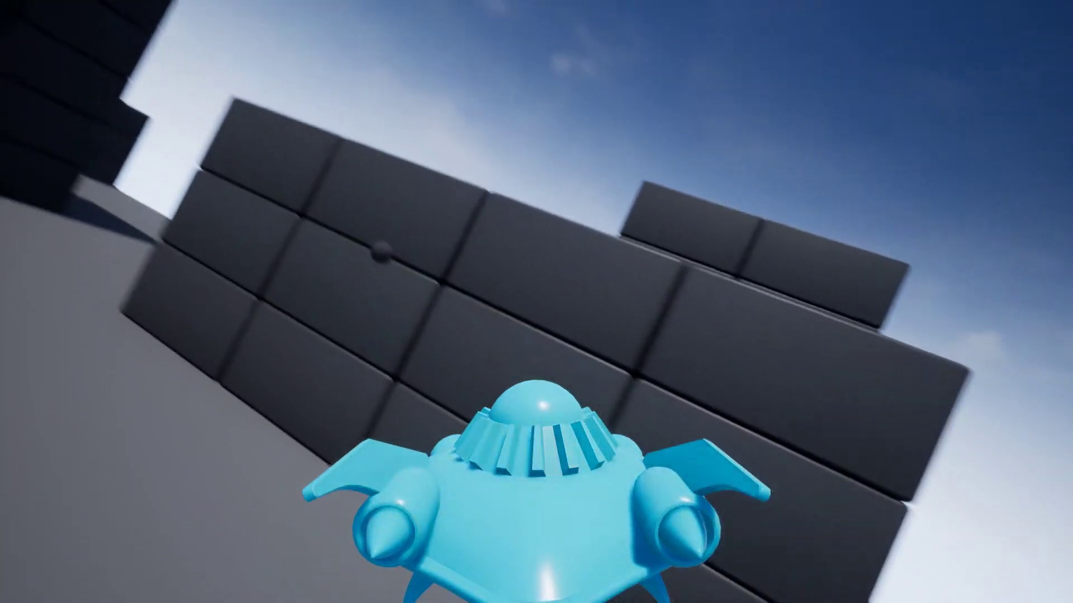
pyautogui.press('d')
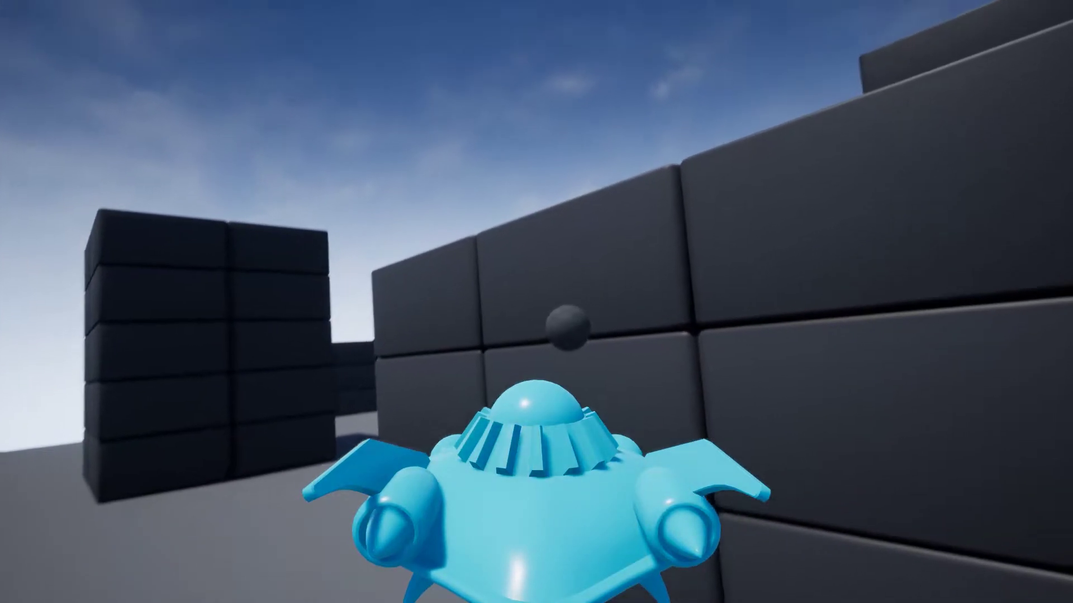
pyautogui.press('a')
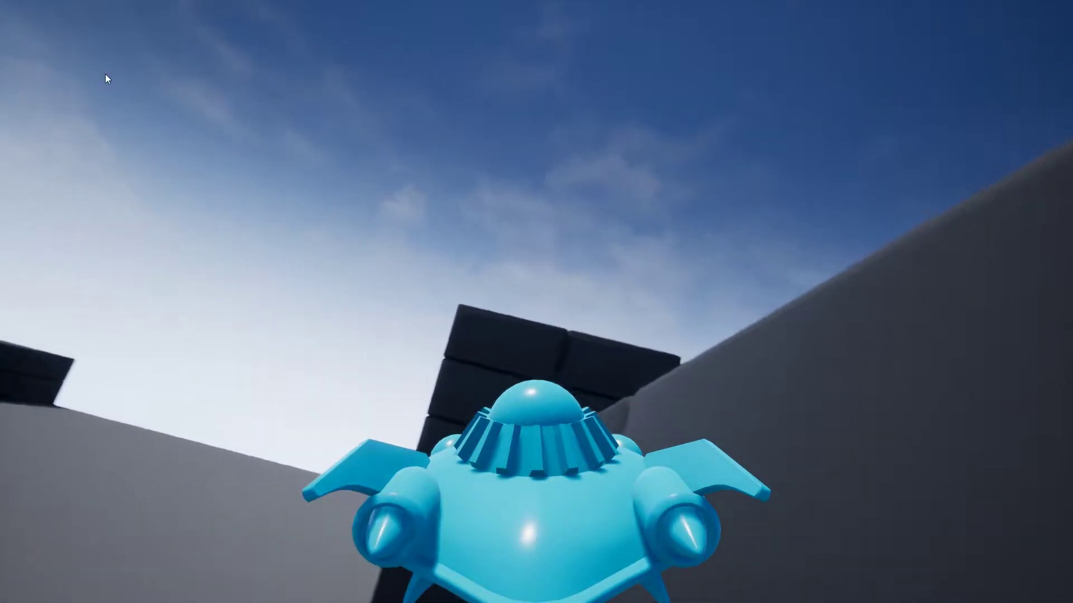
# - Return from the match to the main menu and send the party message "that was awesome, gg"
pyautogui.press('Escape')
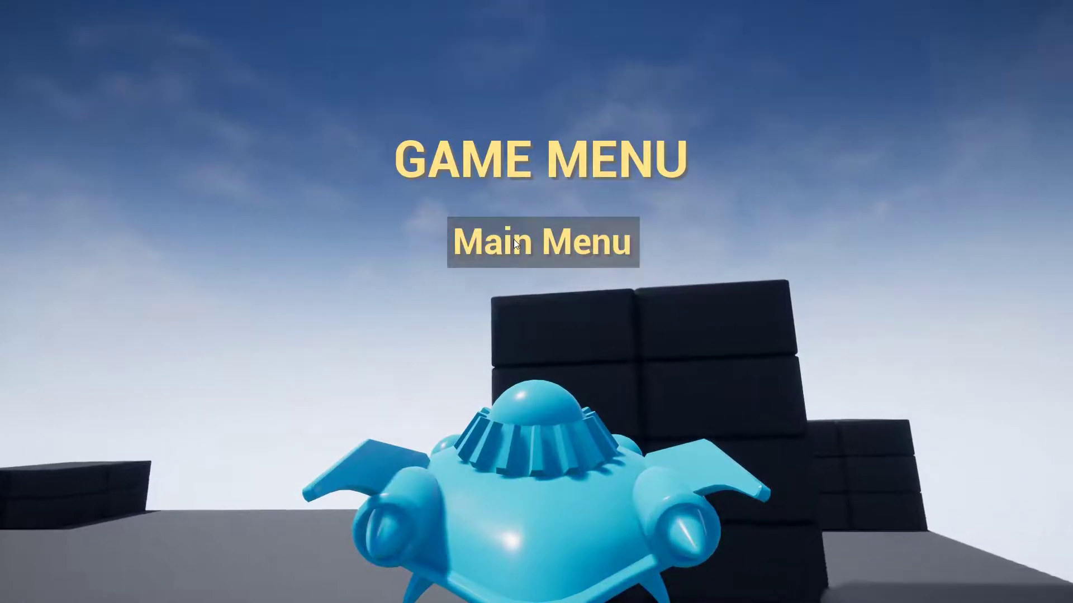
pyautogui.click(514, 240)
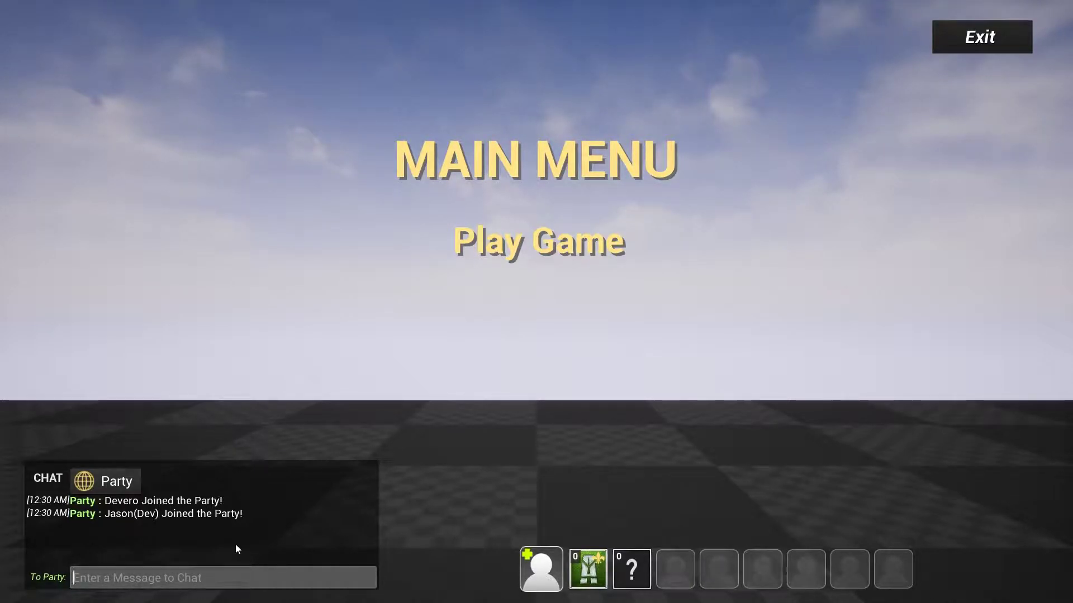
pyautogui.write('that was awesome, gg')
pyautogui.press('Return')
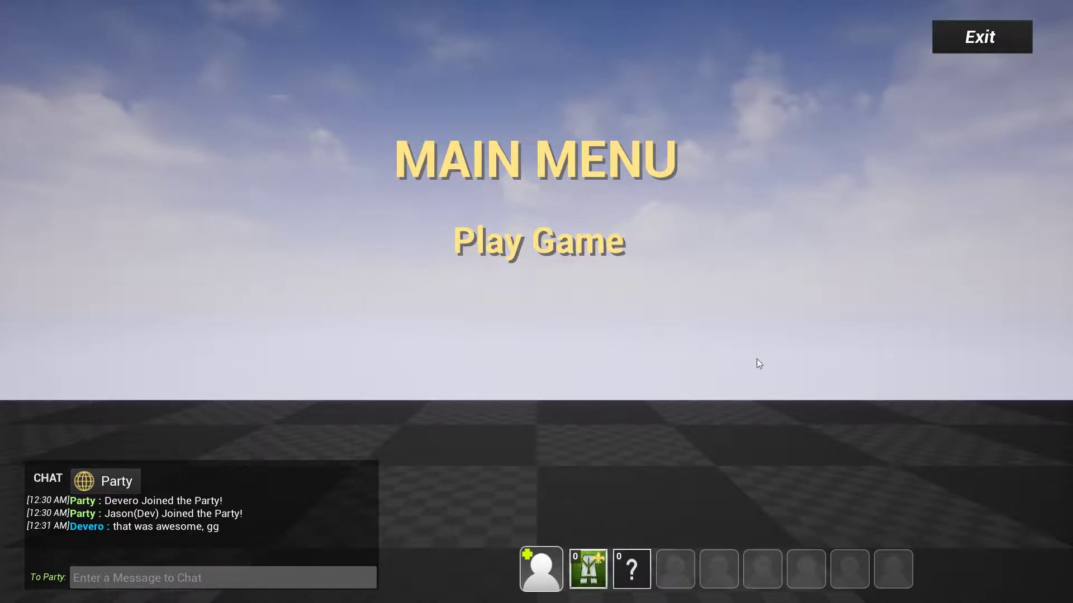
# - Kick the other member out of the party using their party options
pyautogui.click(720, 568)
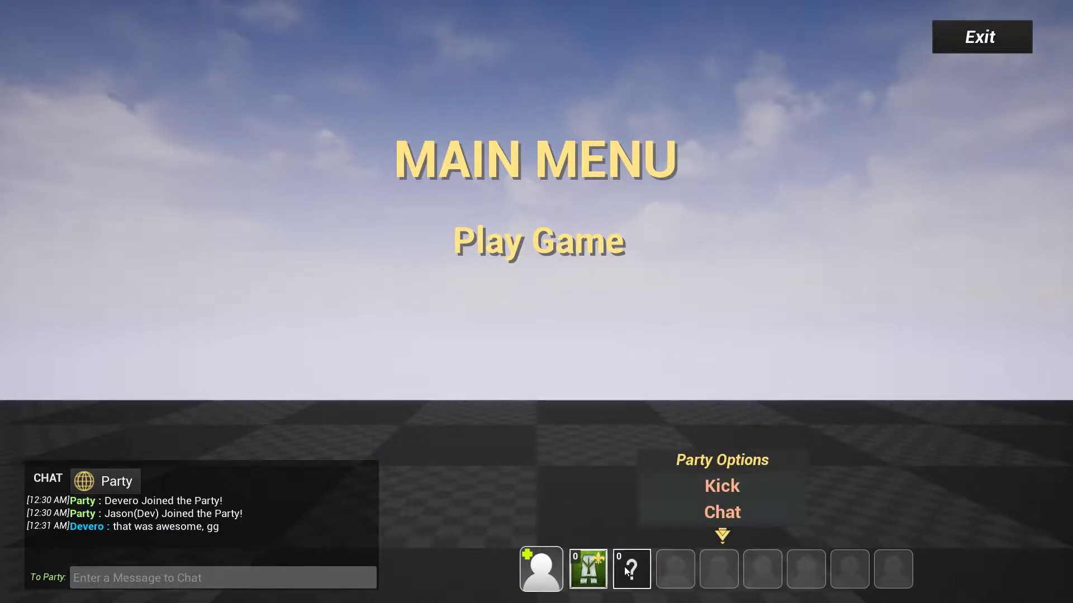
pyautogui.click(626, 577)
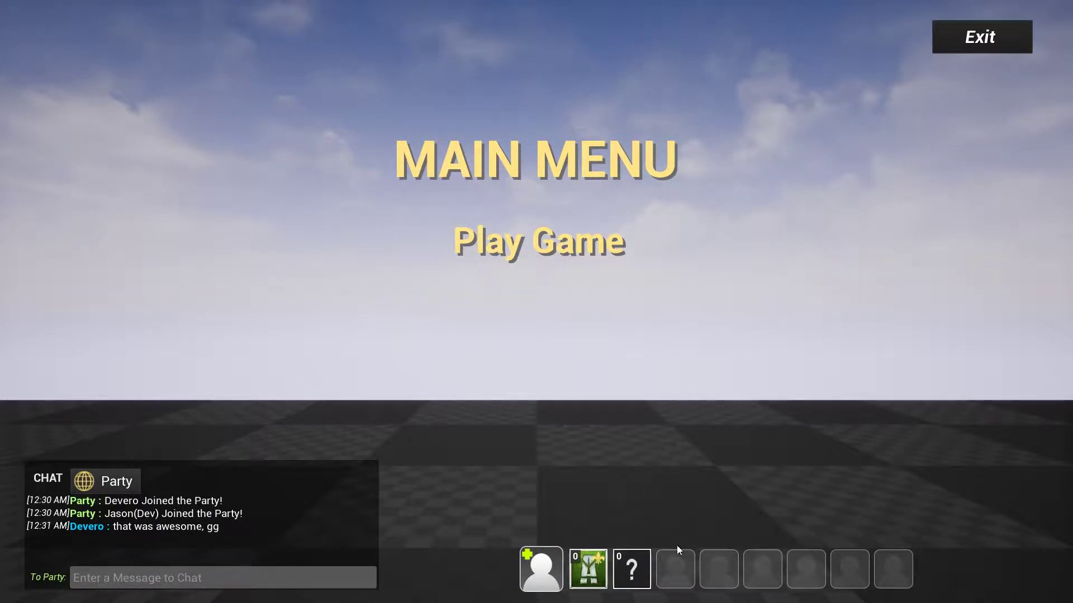
pyautogui.click(635, 573)
pyautogui.click(659, 490)
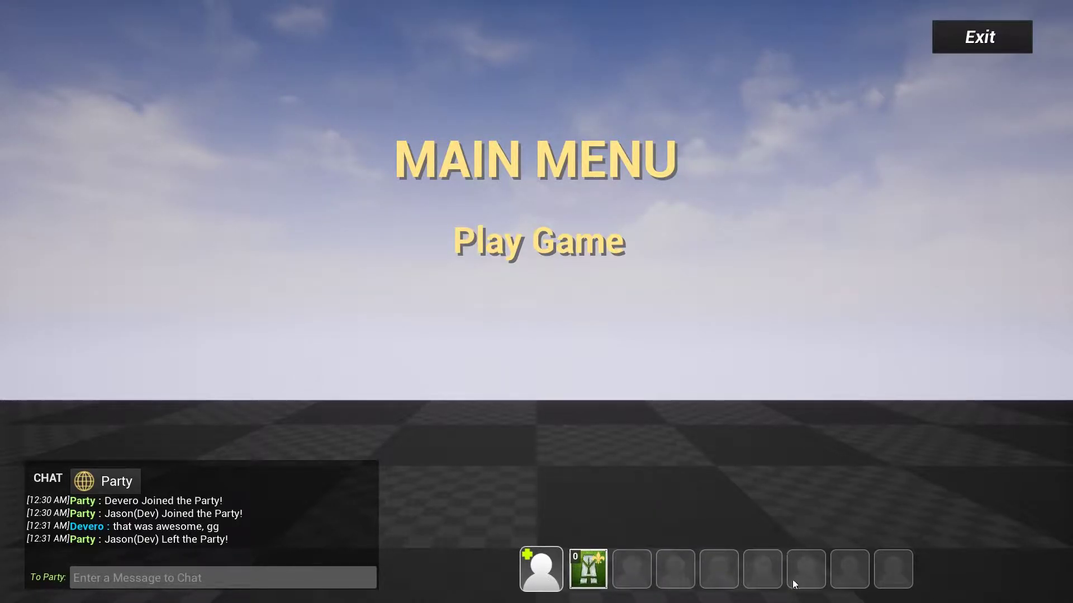
# - Disband the party from your own party options
pyautogui.click(543, 566)
pyautogui.click(544, 568)
pyautogui.click(595, 570)
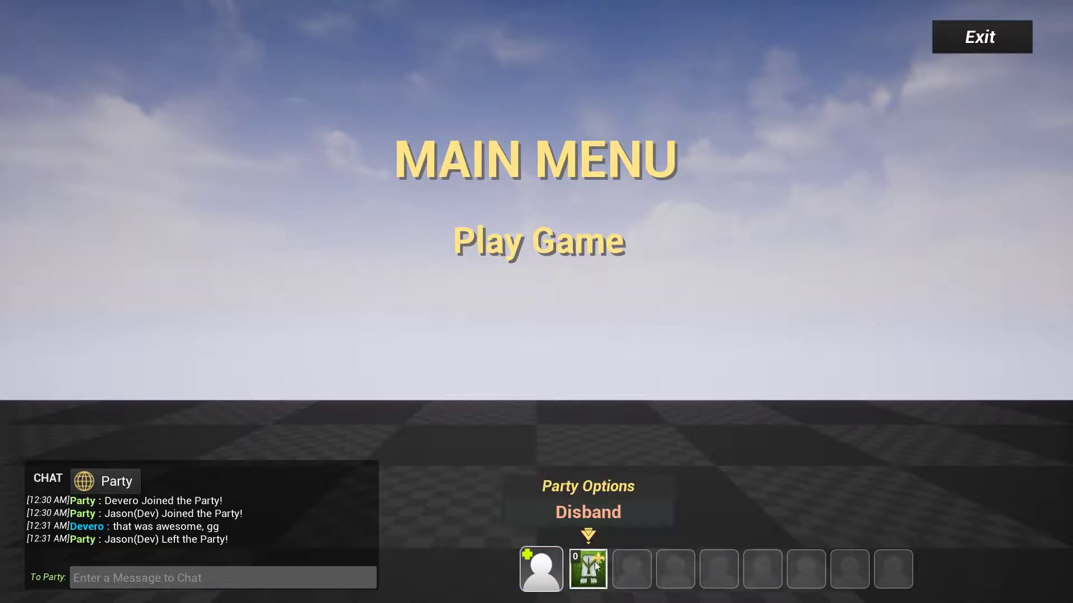
pyautogui.click(612, 515)
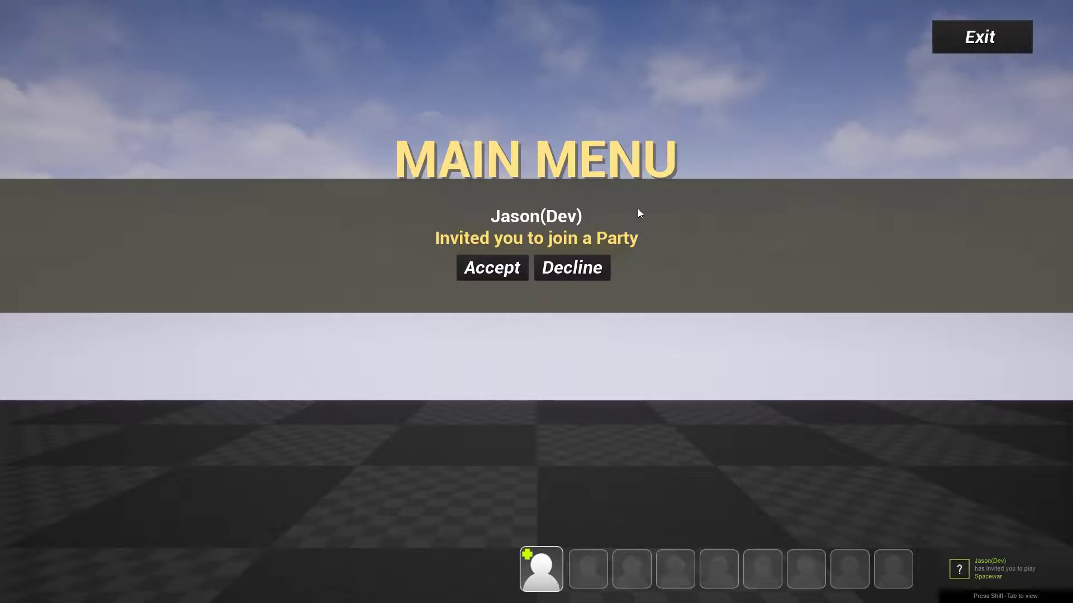
# - Accept the incoming party invitation and open your own party options as a member
pyautogui.click(496, 274)
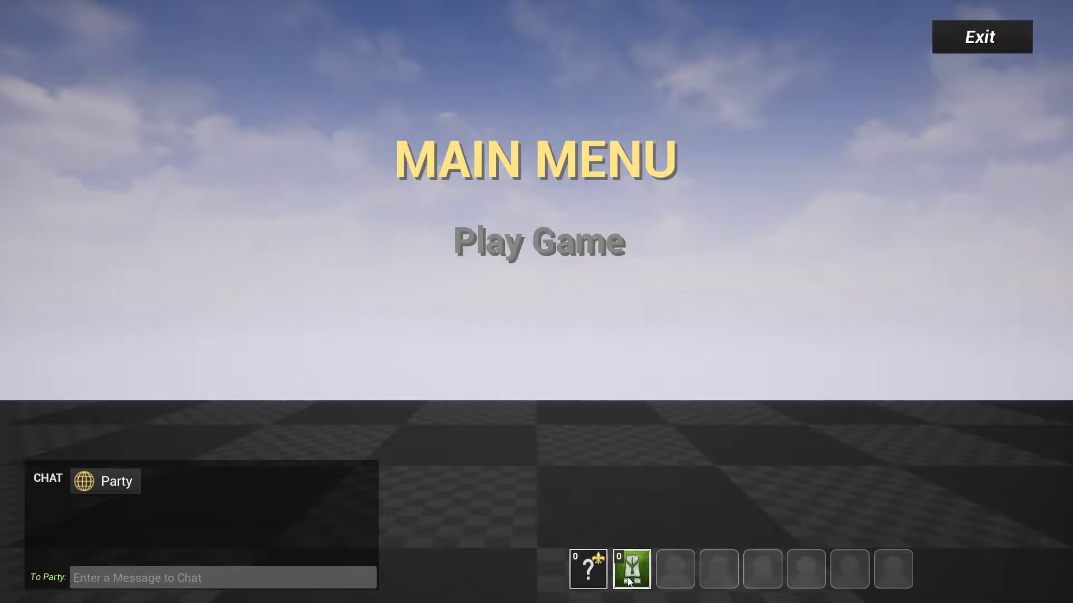
pyautogui.click(632, 569)
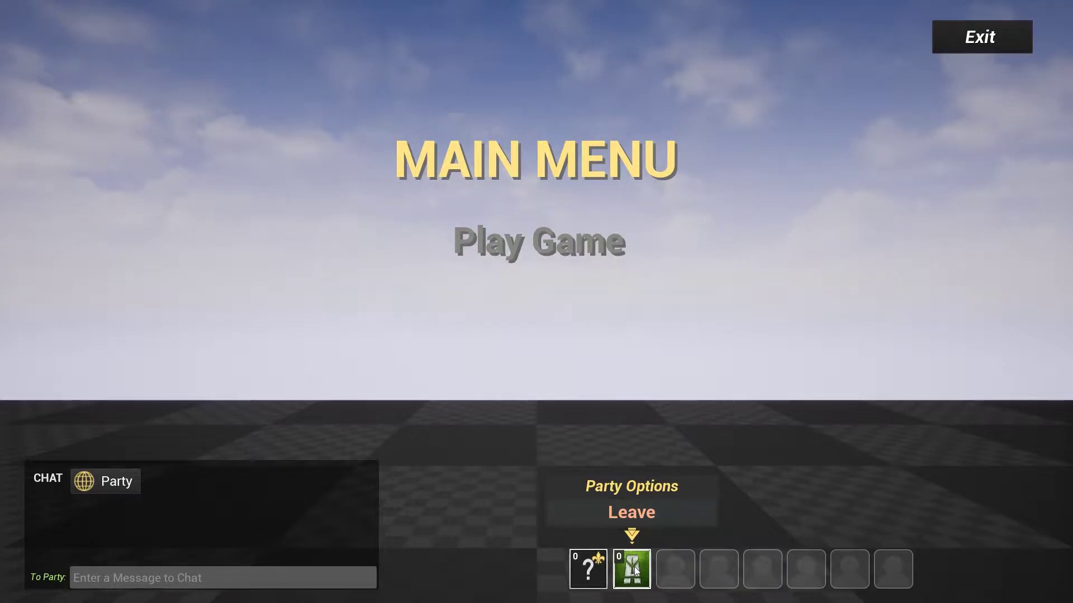
# - Send the private message "hi" to the party host from their party options and return the chat to the Party channel
pyautogui.click(590, 571)
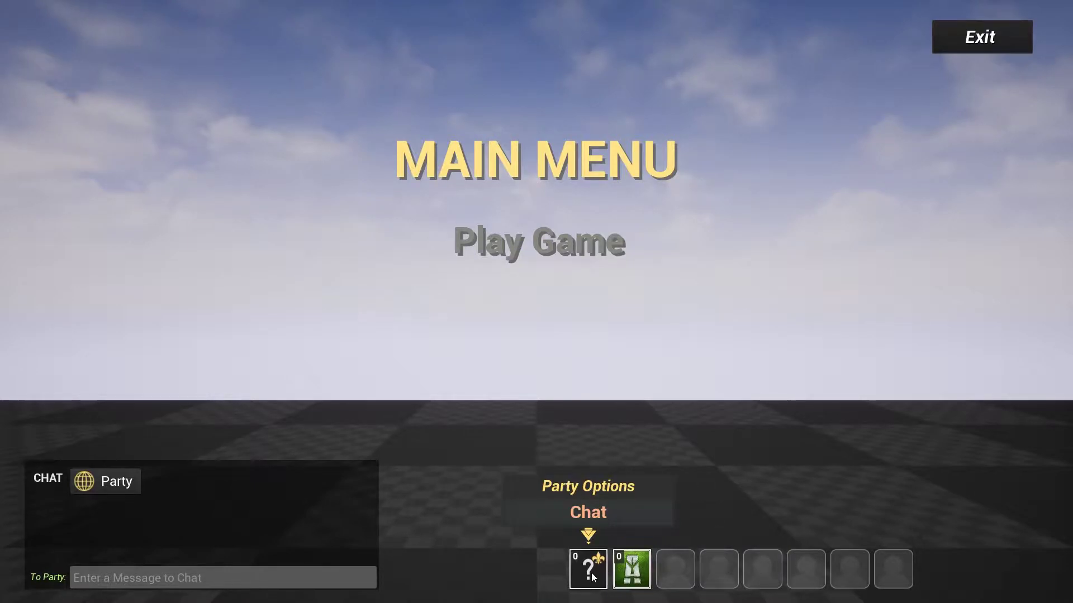
pyautogui.click(585, 516)
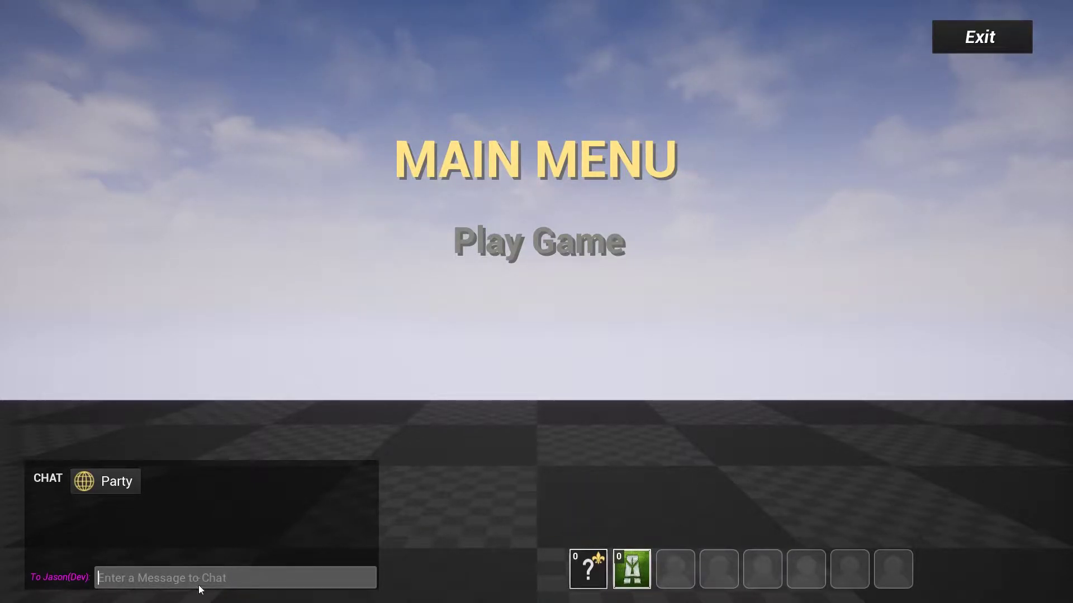
pyautogui.write('hi')
pyautogui.press('Return')
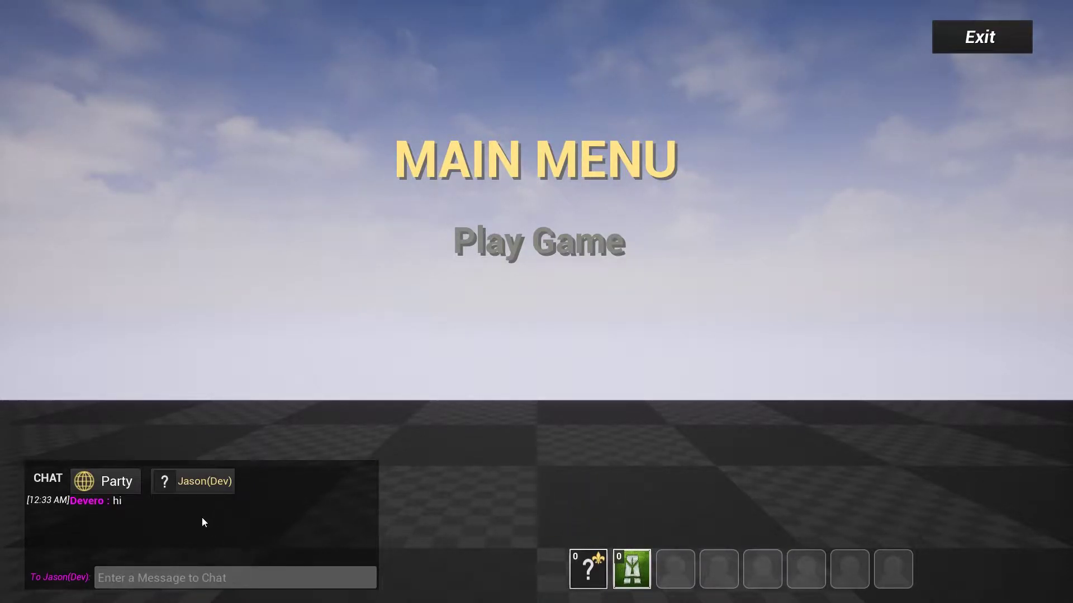
pyautogui.click(107, 488)
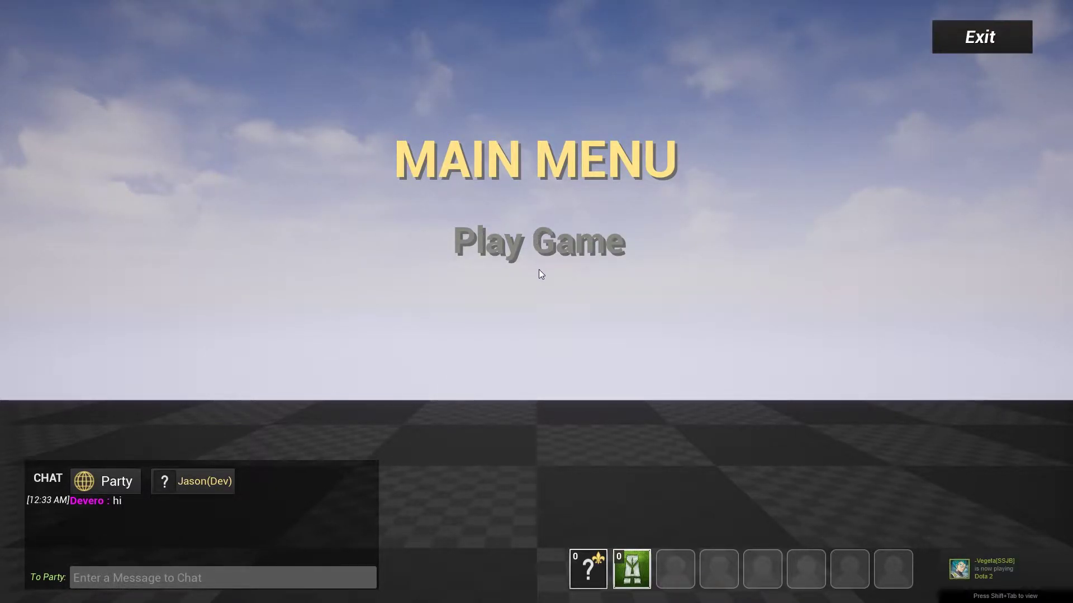
# - Leave the match entered with the party host and return to the main menu
pyautogui.click(602, 317)
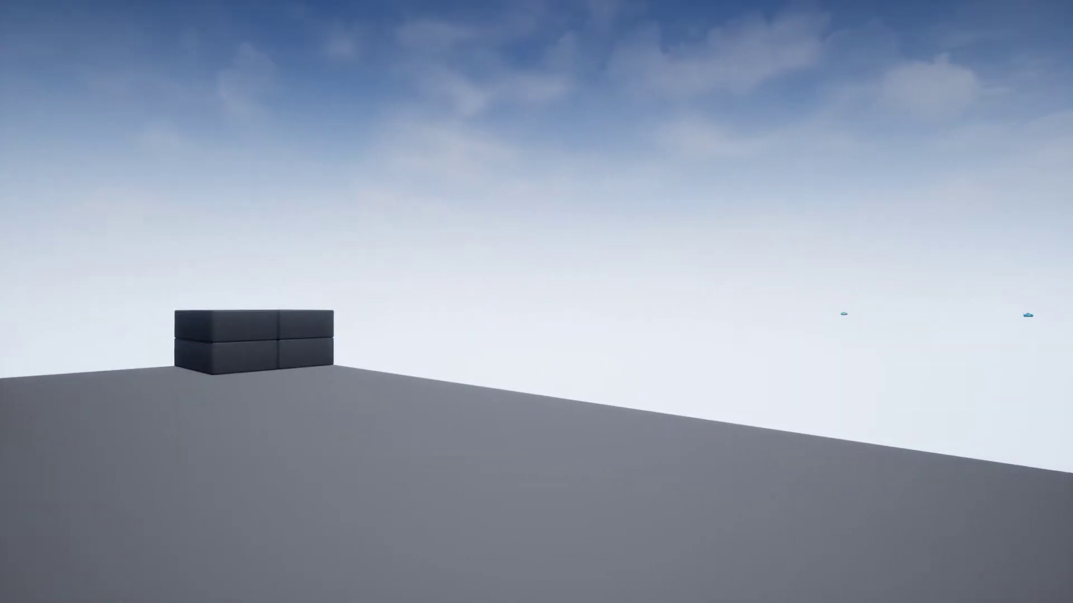
pyautogui.press('Escape')
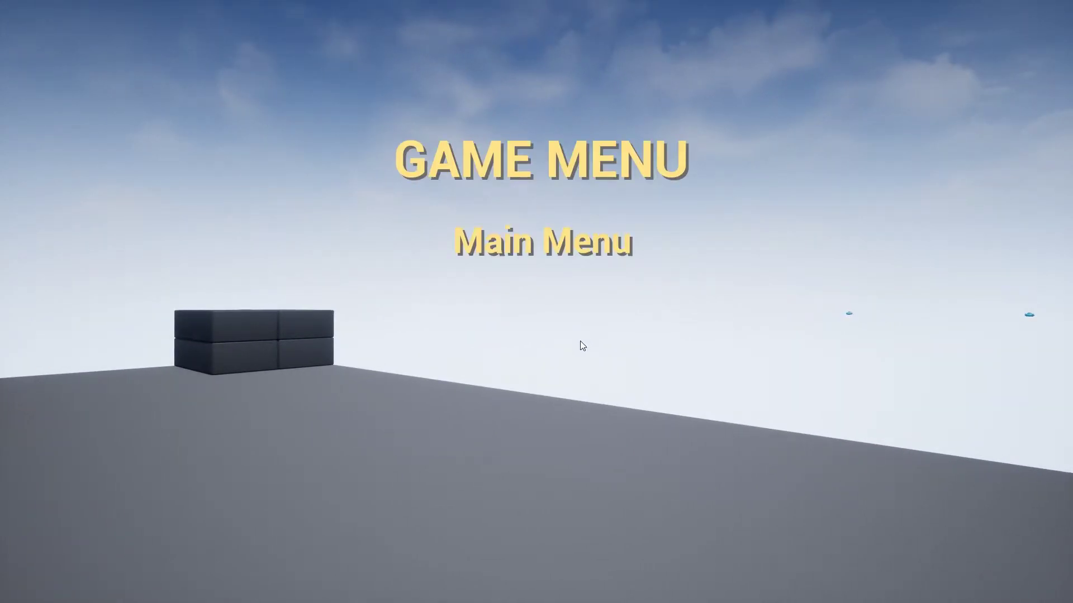
pyautogui.click(521, 242)
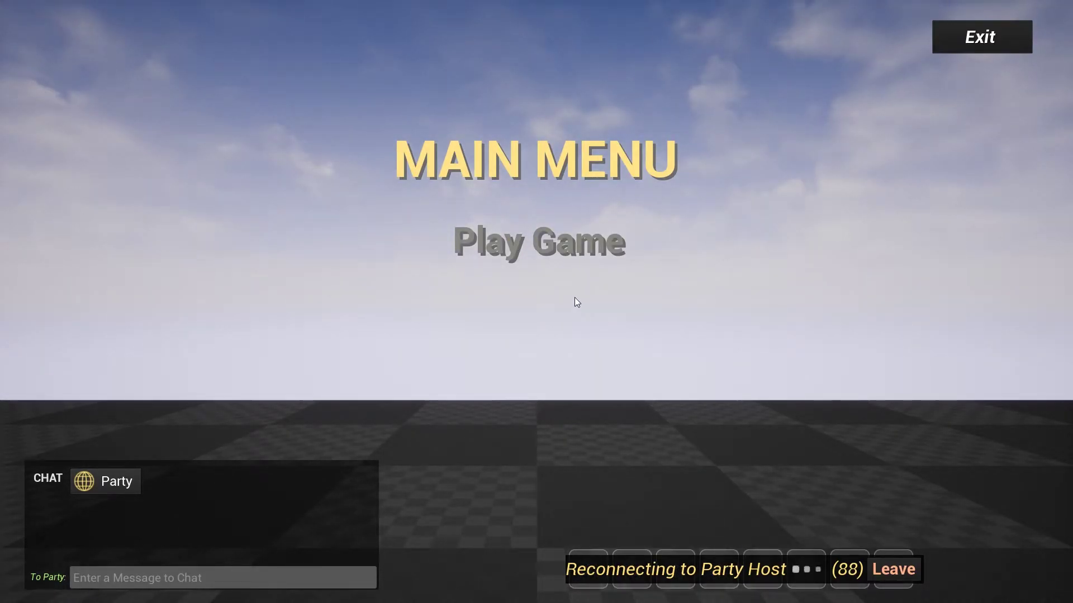